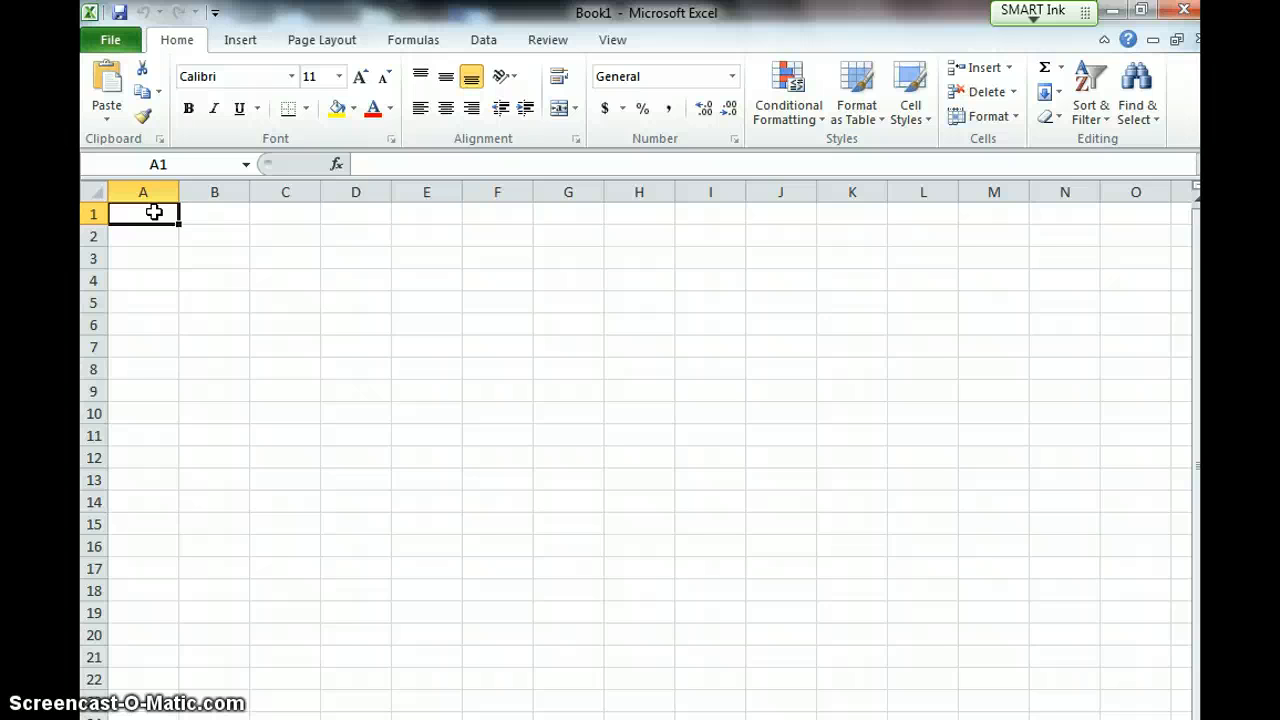
Enter the headings date, nail 1 and nail 2 in cells A1 to C1
{"action": "left_click", "coordinate": [154, 212]}
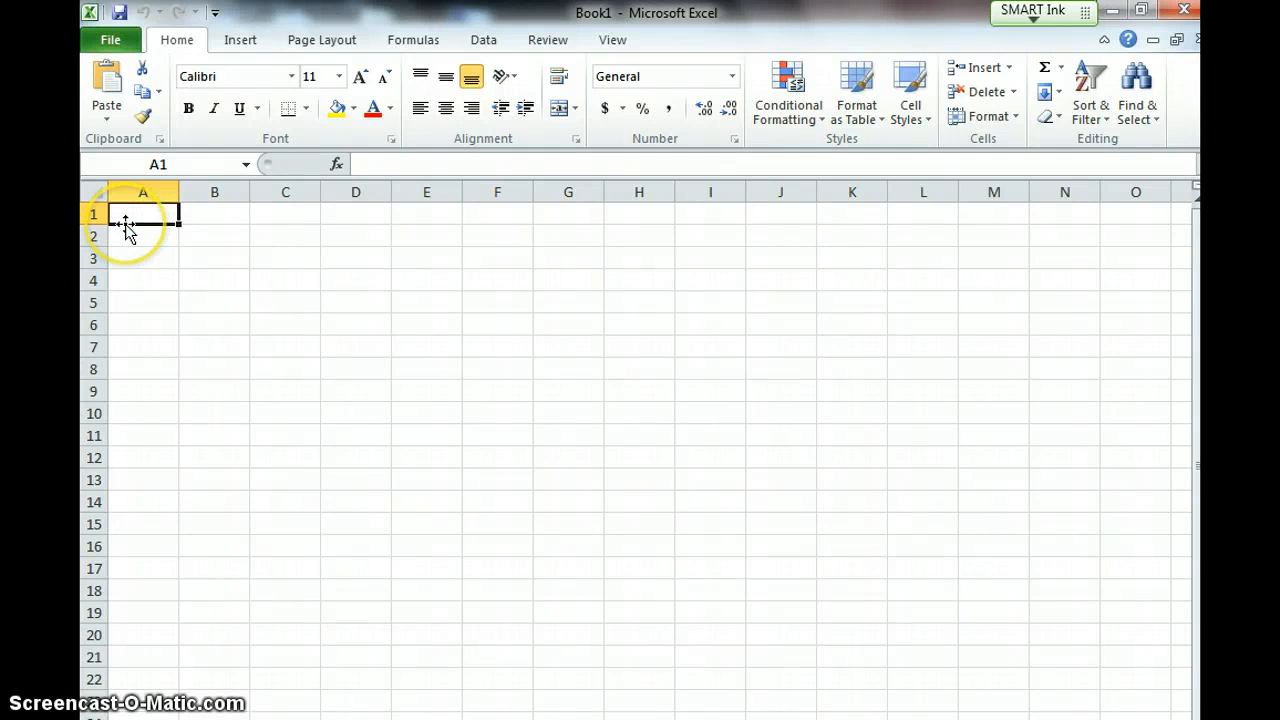
{"action": "type", "text": "date"}
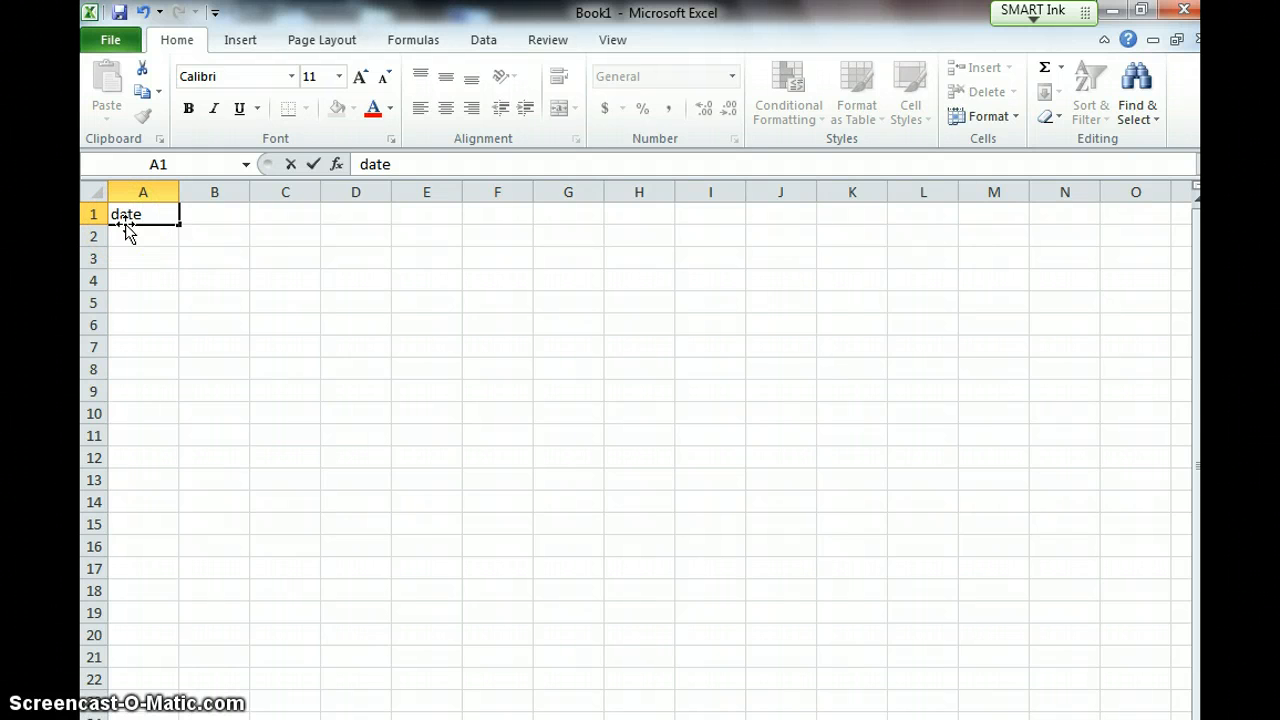
{"action": "left_click", "coordinate": [233, 211]}
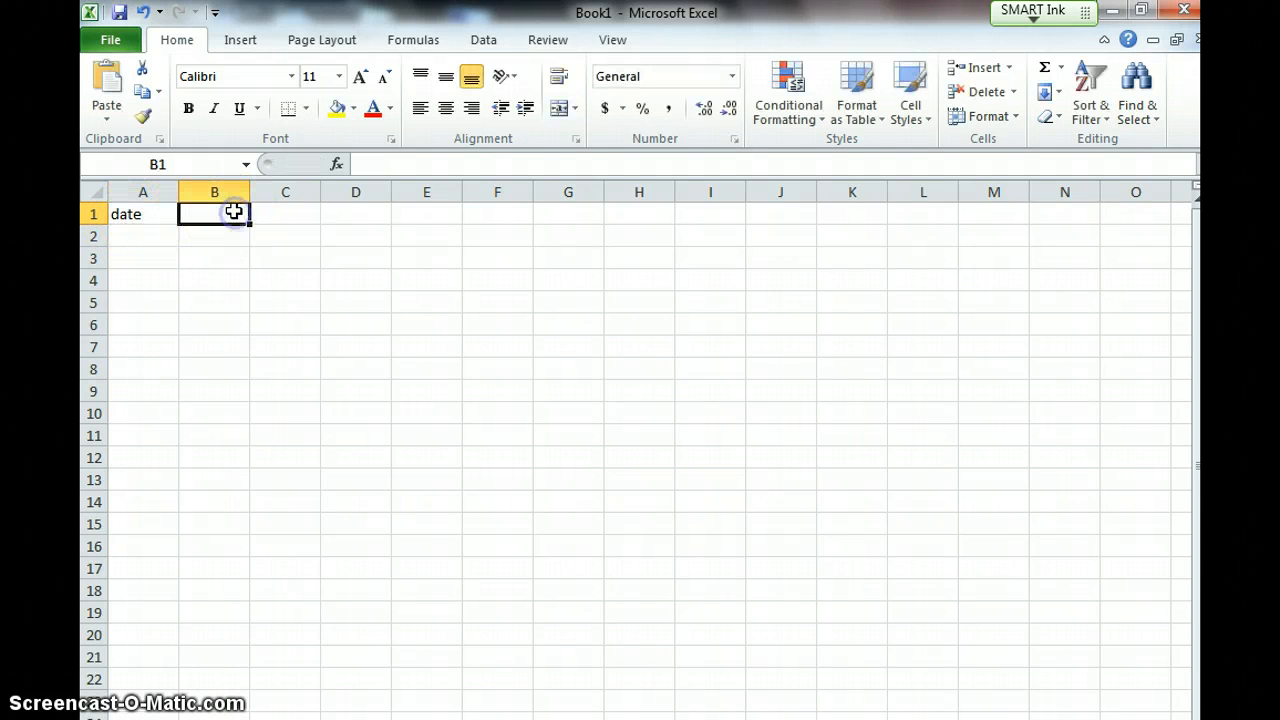
{"action": "type", "text": "nail 1"}
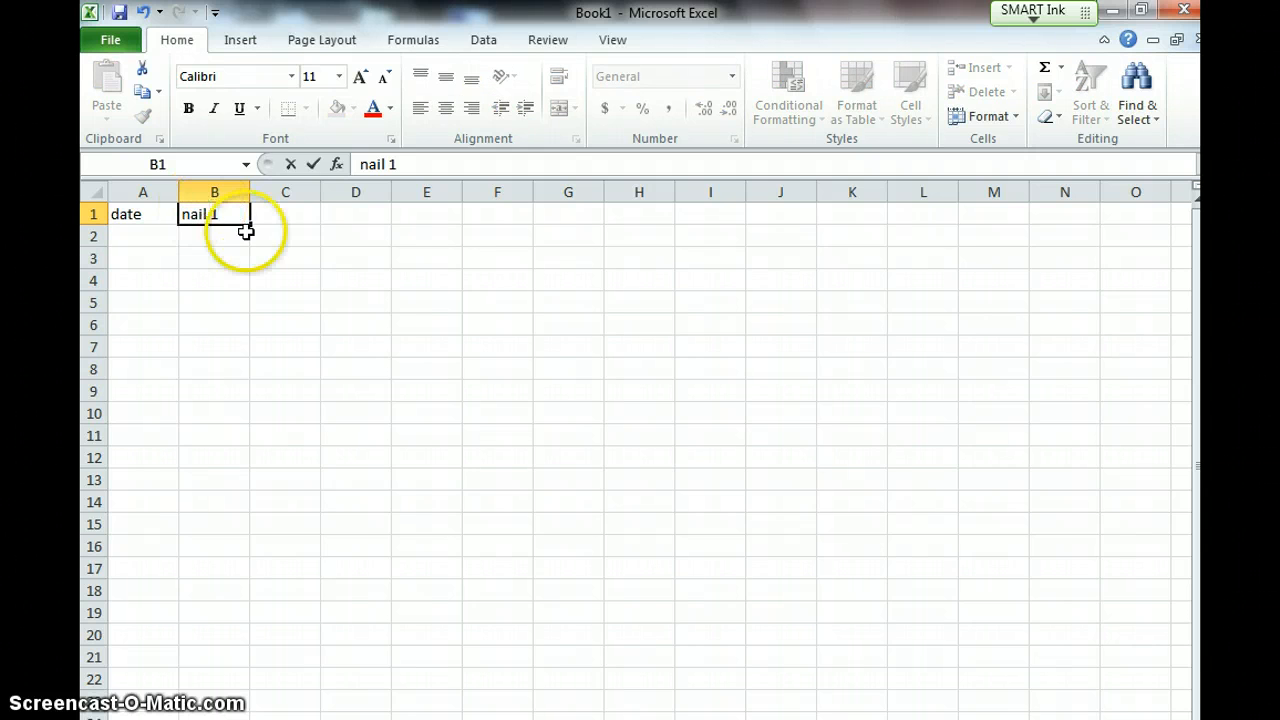
{"action": "left_click", "coordinate": [286, 210]}
{"action": "type", "text": "nail 2"}
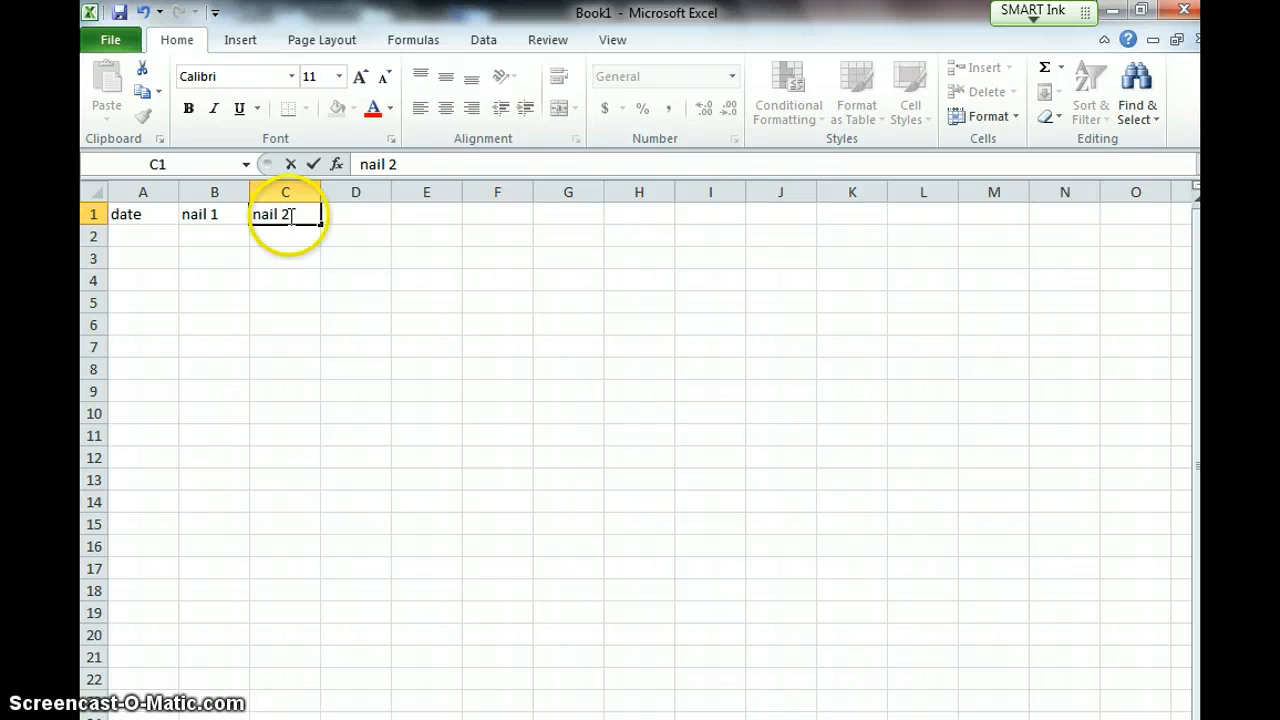
Continue the heading row with nail 3, nail 4 and nail 5 in cells D1 to F1
{"action": "left_click", "coordinate": [360, 214]}
{"action": "type", "text": "nail"}
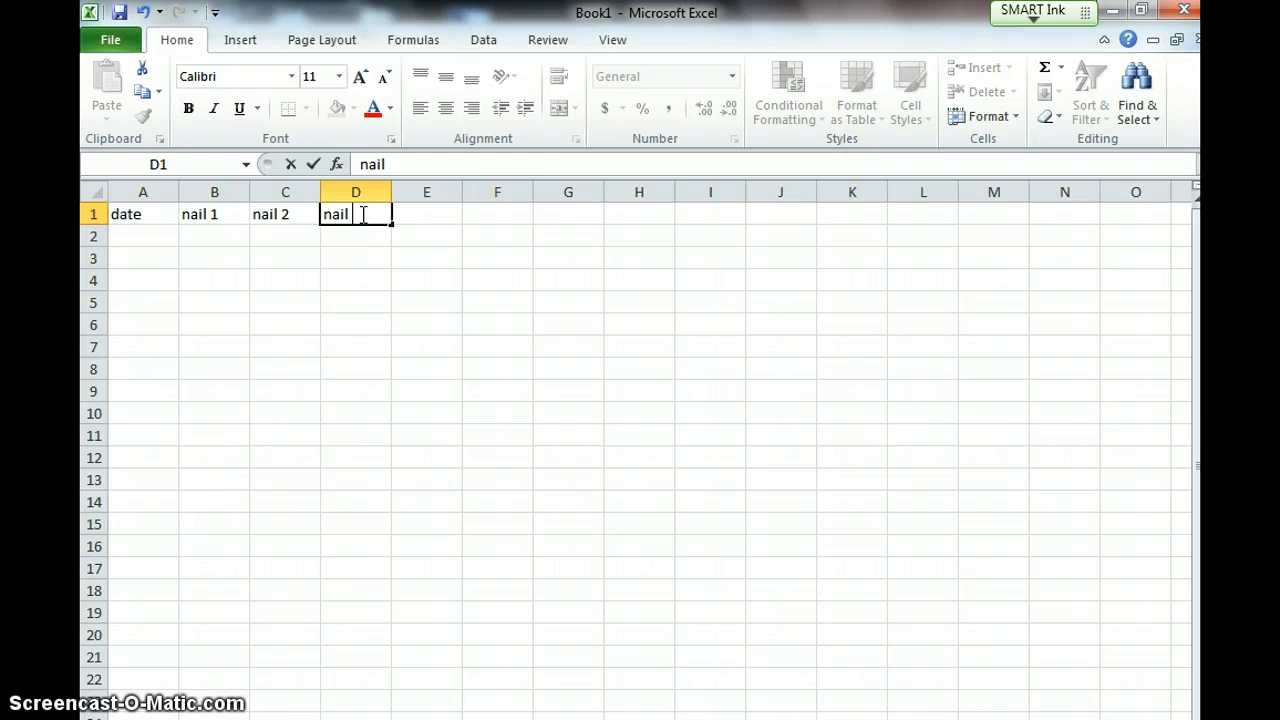
{"action": "type", "text": " 3"}
{"action": "left_click", "coordinate": [440, 222]}
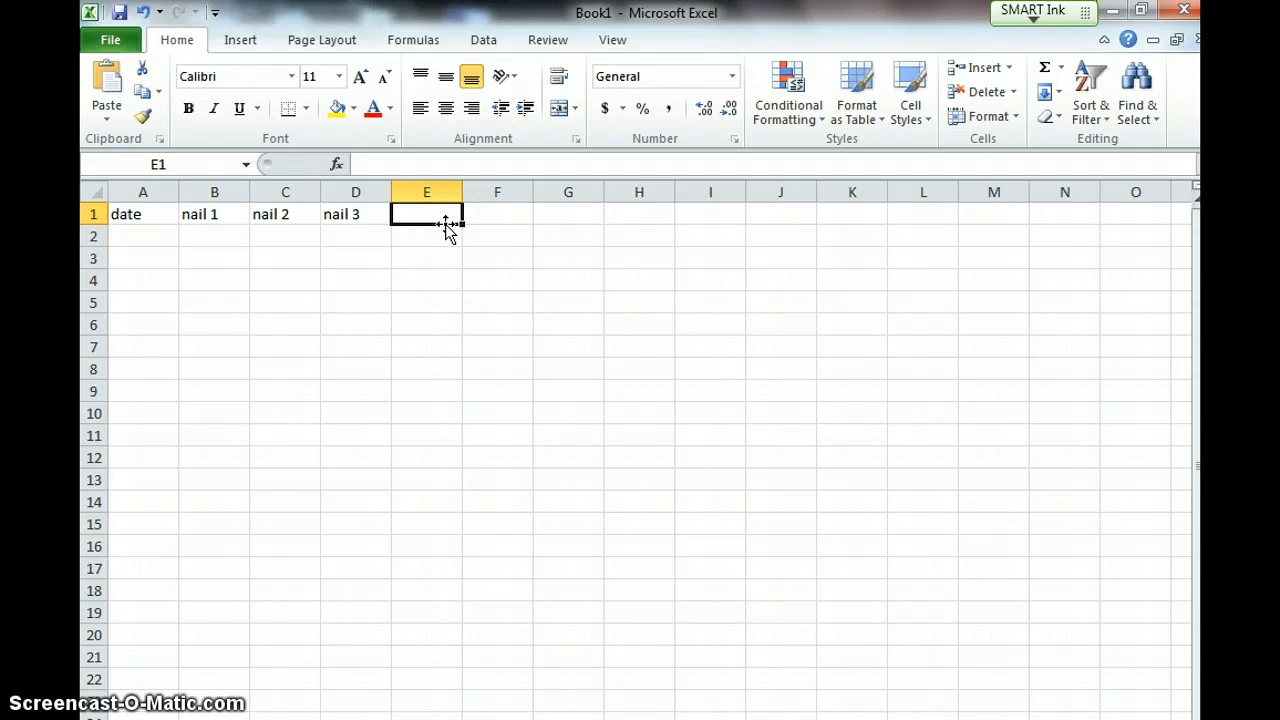
{"action": "type", "text": "nail"}
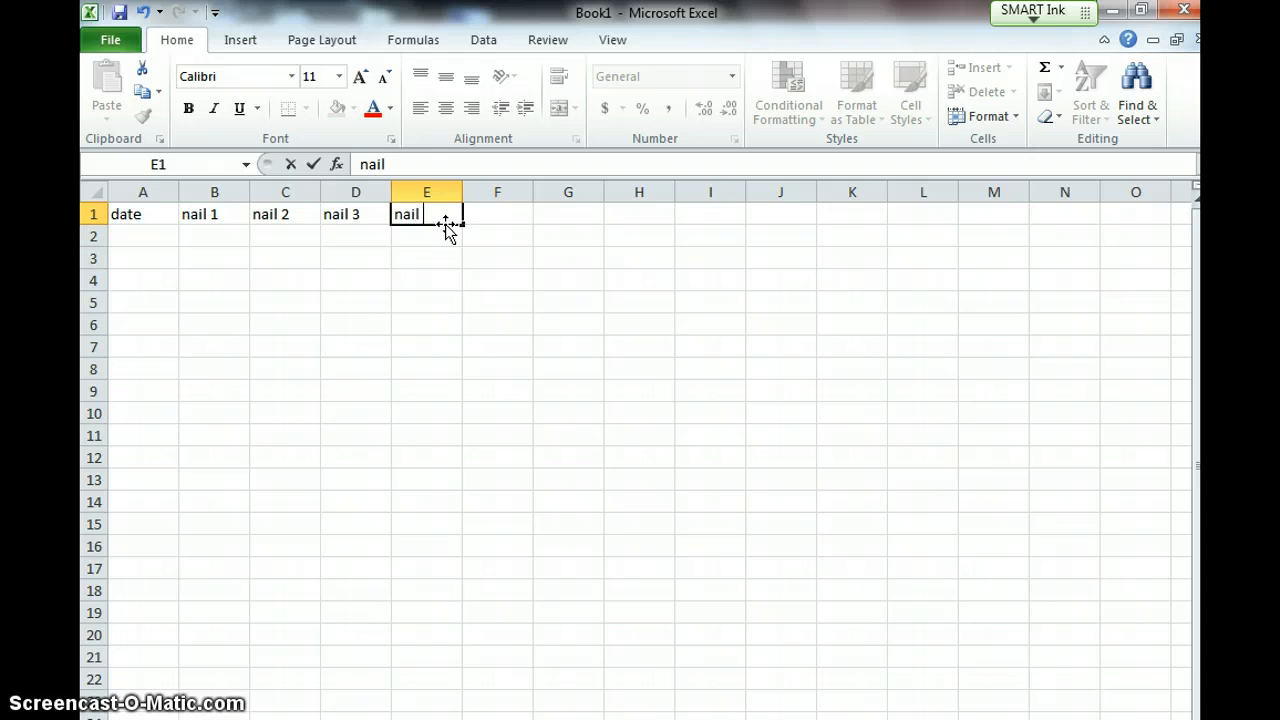
{"action": "type", "text": " 4"}
{"action": "left_click", "coordinate": [482, 216]}
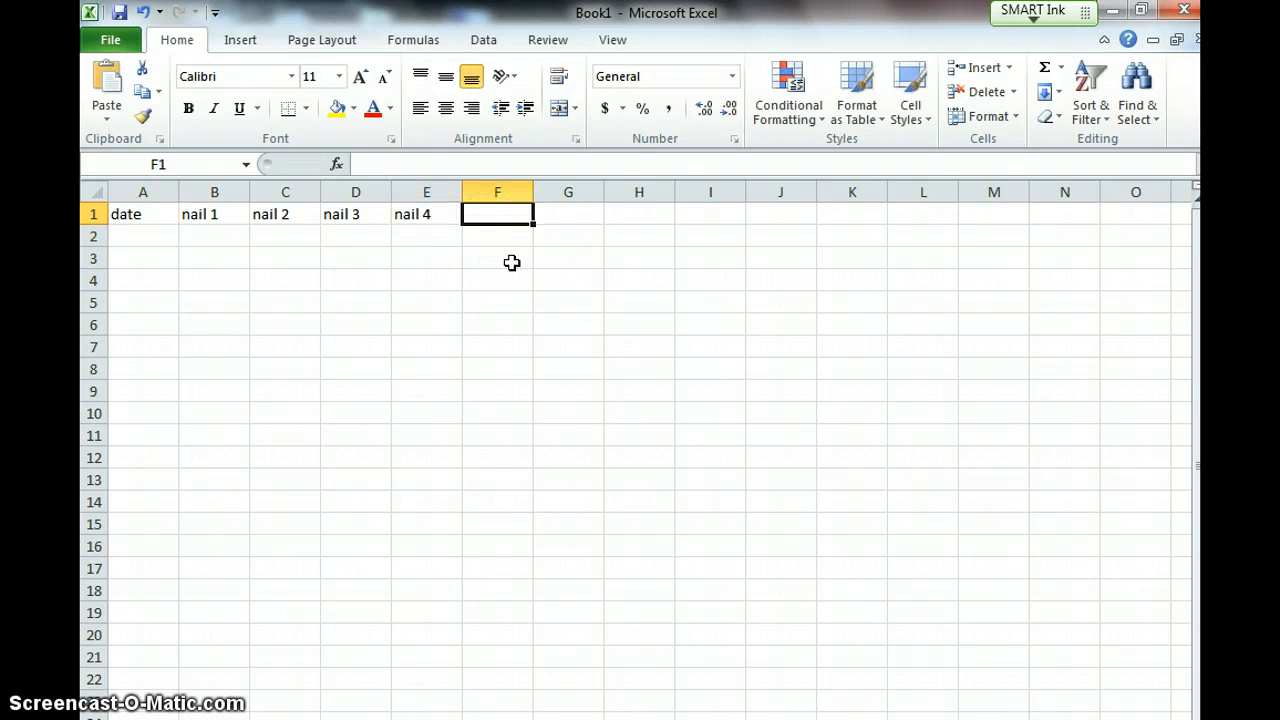
{"action": "type", "text": "nail "}
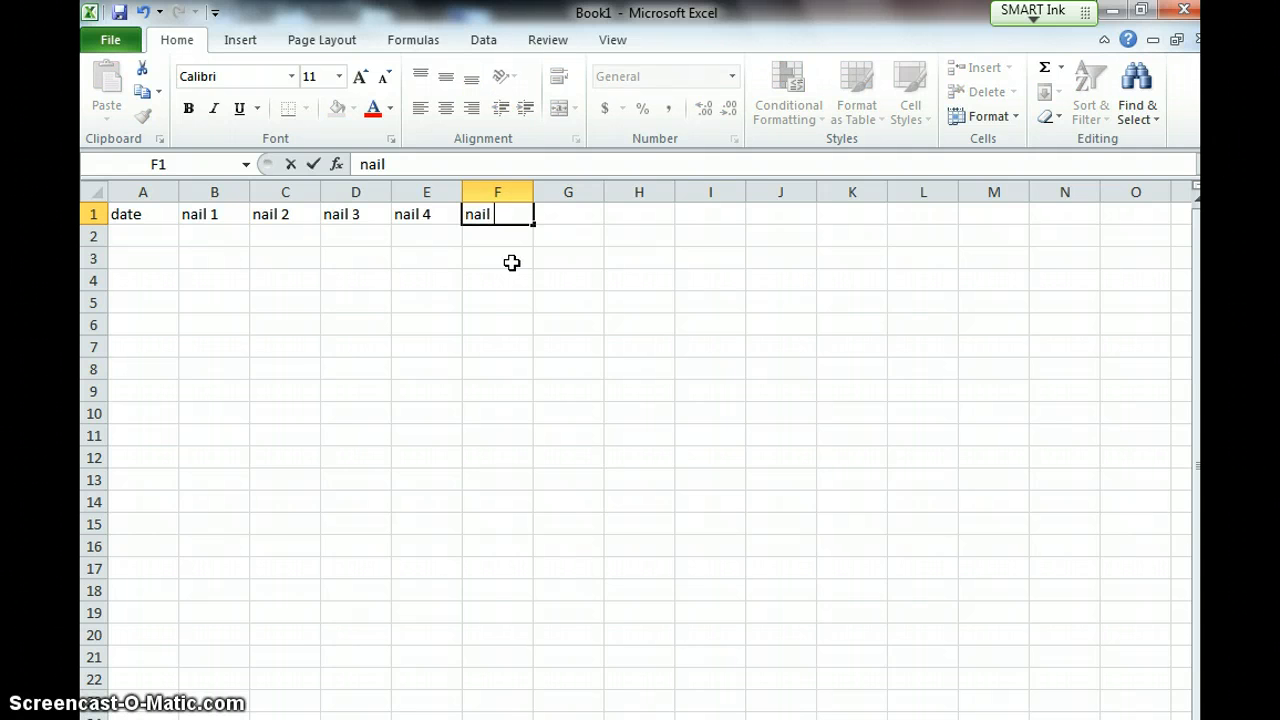
{"action": "type", "text": "5"}
{"action": "left_click", "coordinate": [510, 224]}
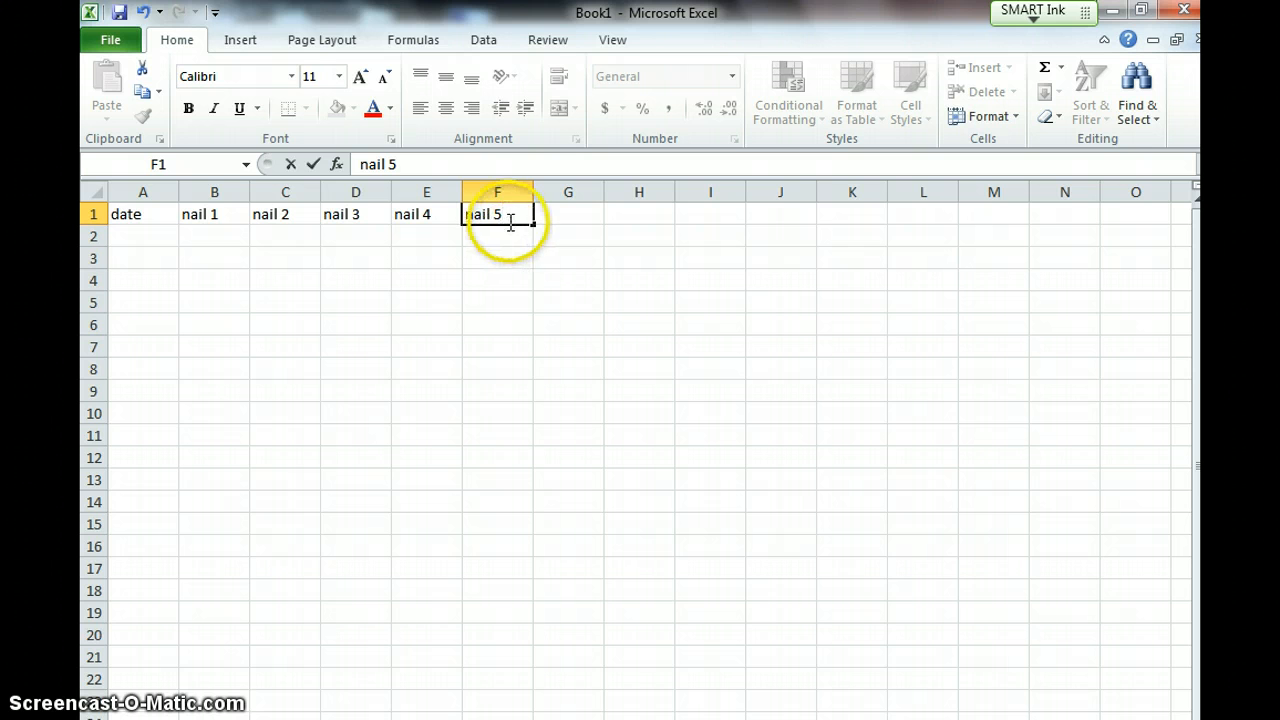
Centre the contents of columns A to F horizontally
{"action": "left_click_drag", "start_coordinate": [516, 215], "coordinate": [477, 205]}
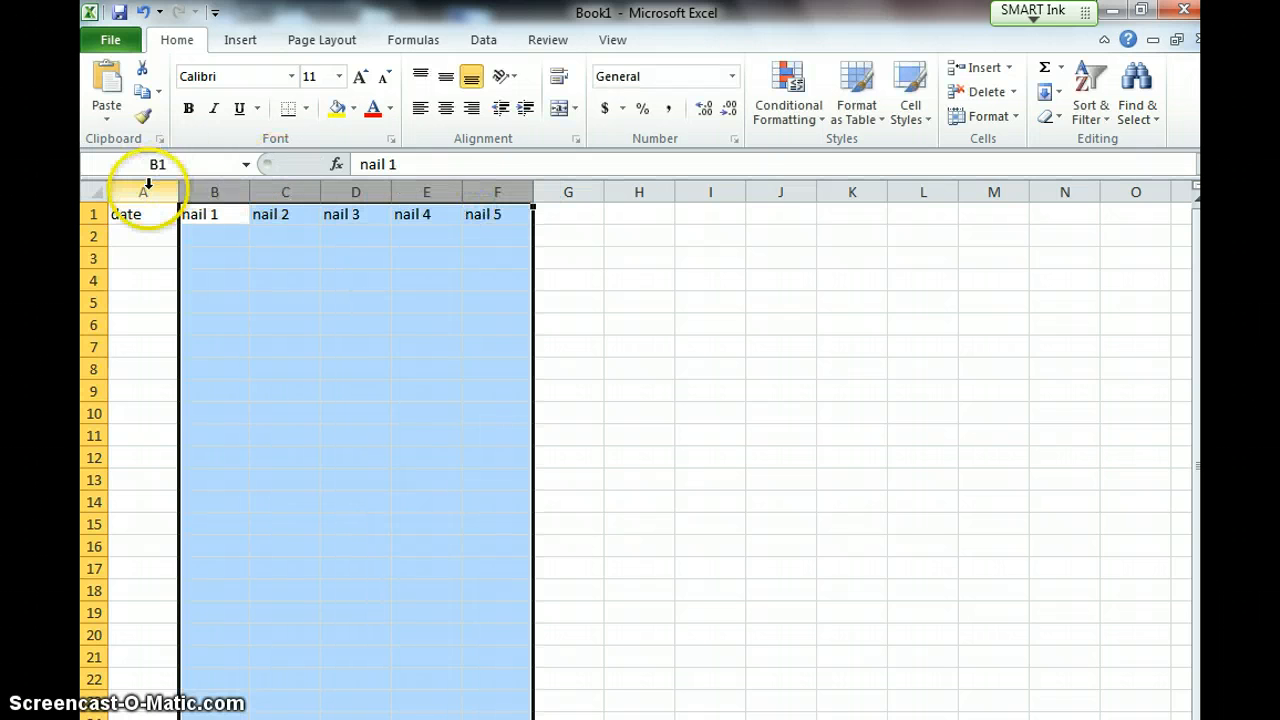
{"action": "left_click_drag", "start_coordinate": [148, 186], "coordinate": [491, 202]}
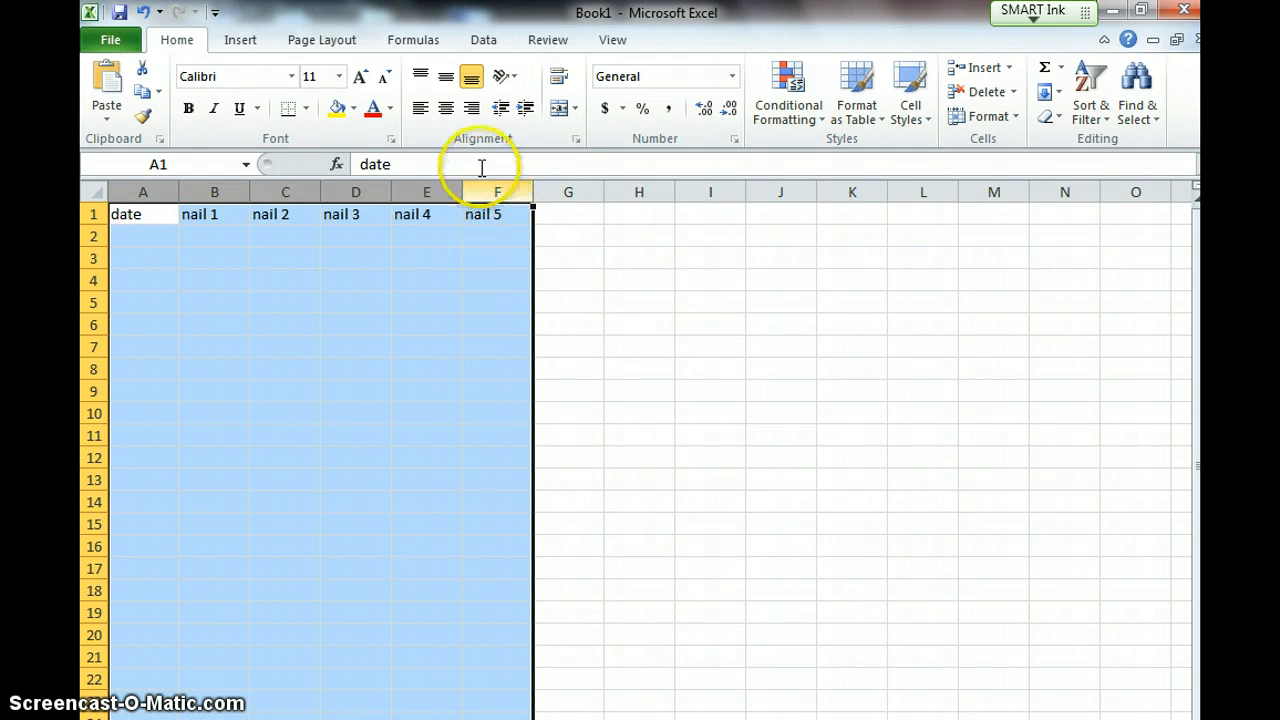
{"action": "left_click", "coordinate": [445, 115]}
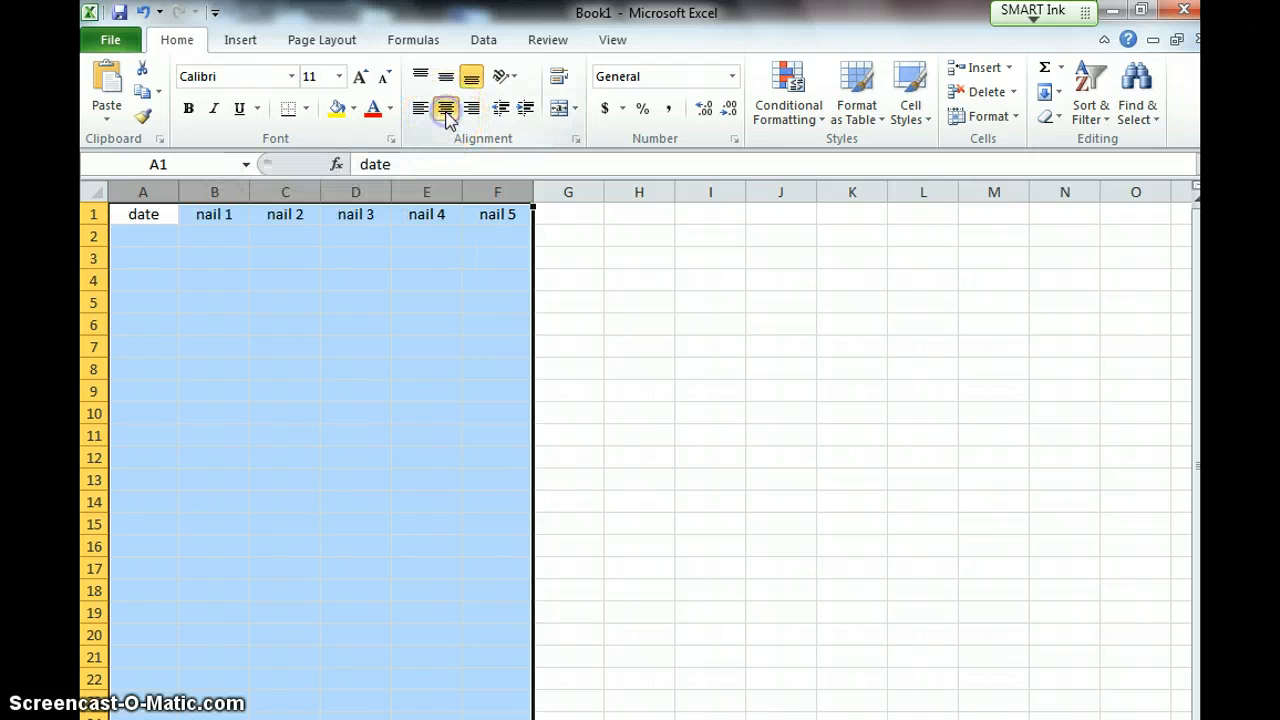
{"action": "left_click", "coordinate": [143, 218]}
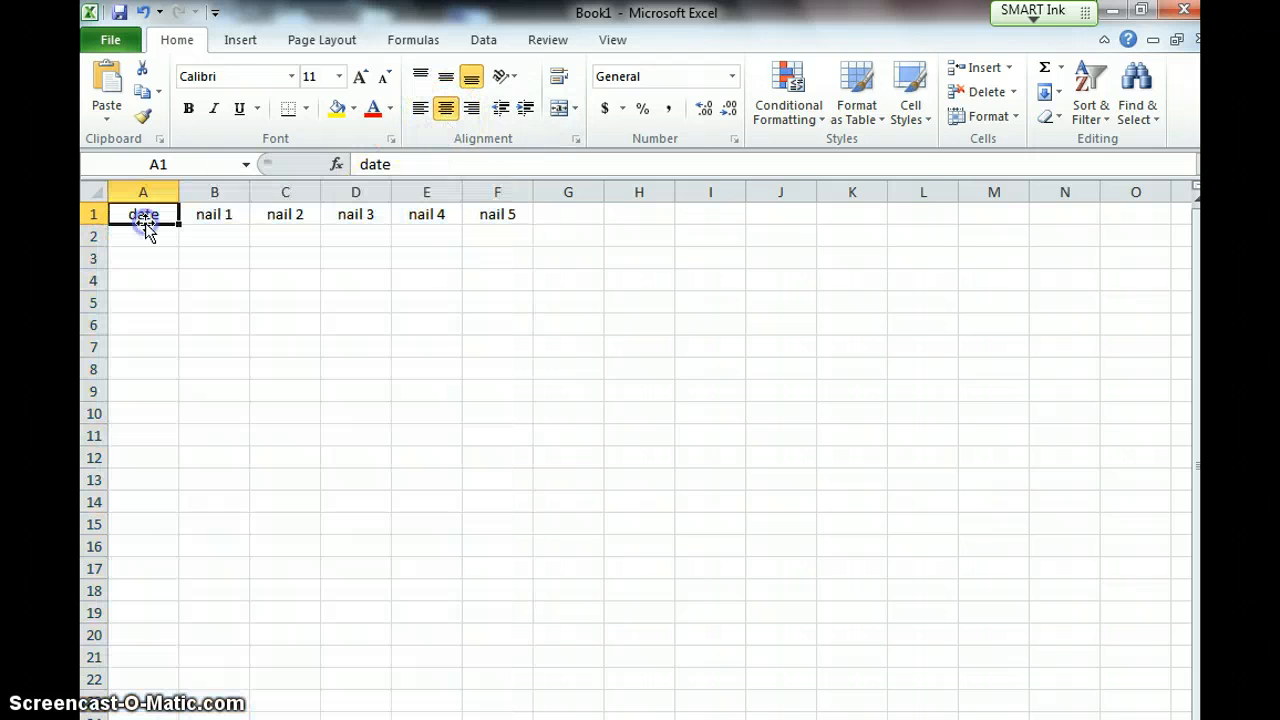
Enter the dates 13/2/14 and 17/02/14 in cells A2 and A3 under the date heading
{"action": "left_click", "coordinate": [143, 234]}
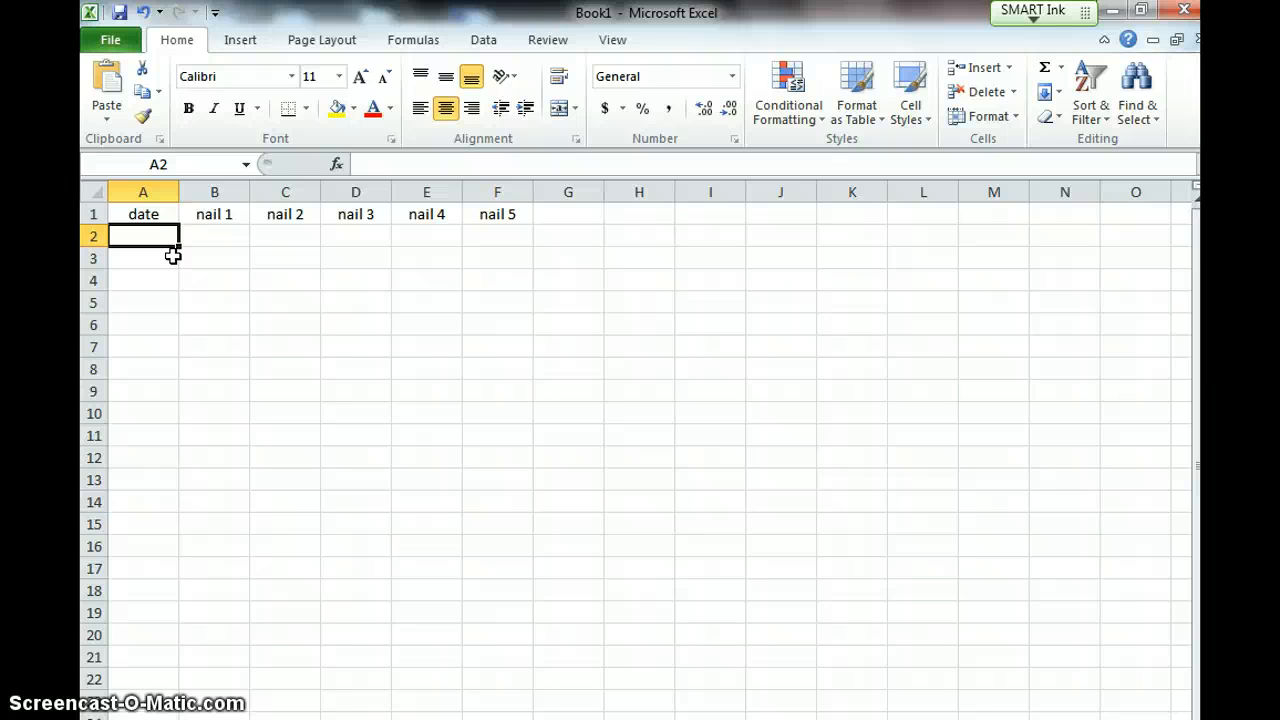
{"action": "type", "text": "13/"}
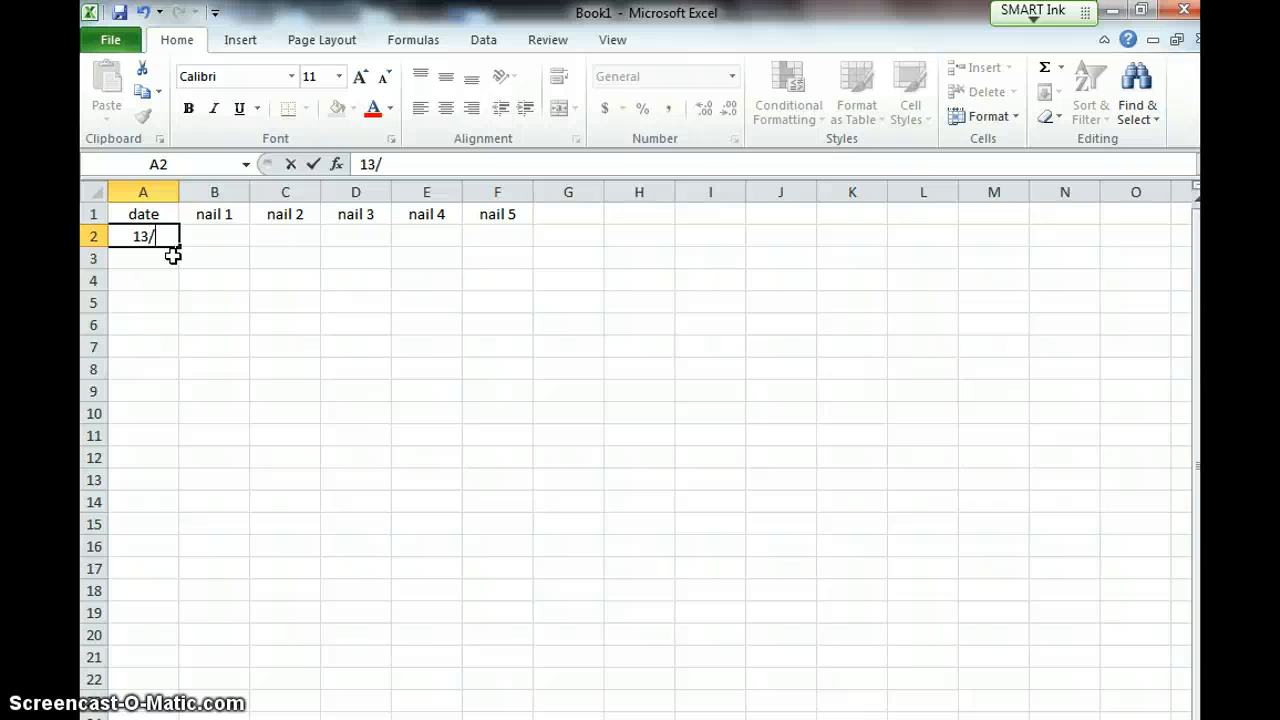
{"action": "type", "text": "2/14"}
{"action": "left_click", "coordinate": [165, 258]}
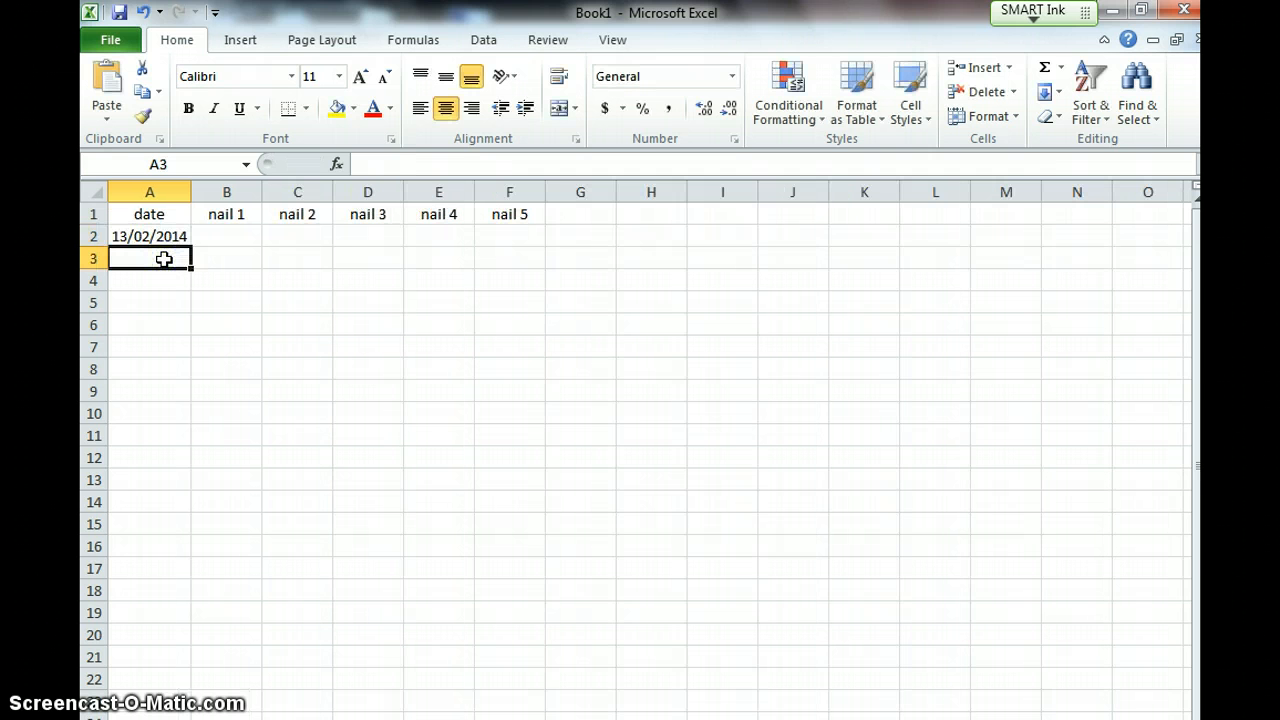
{"action": "type", "text": "17"}
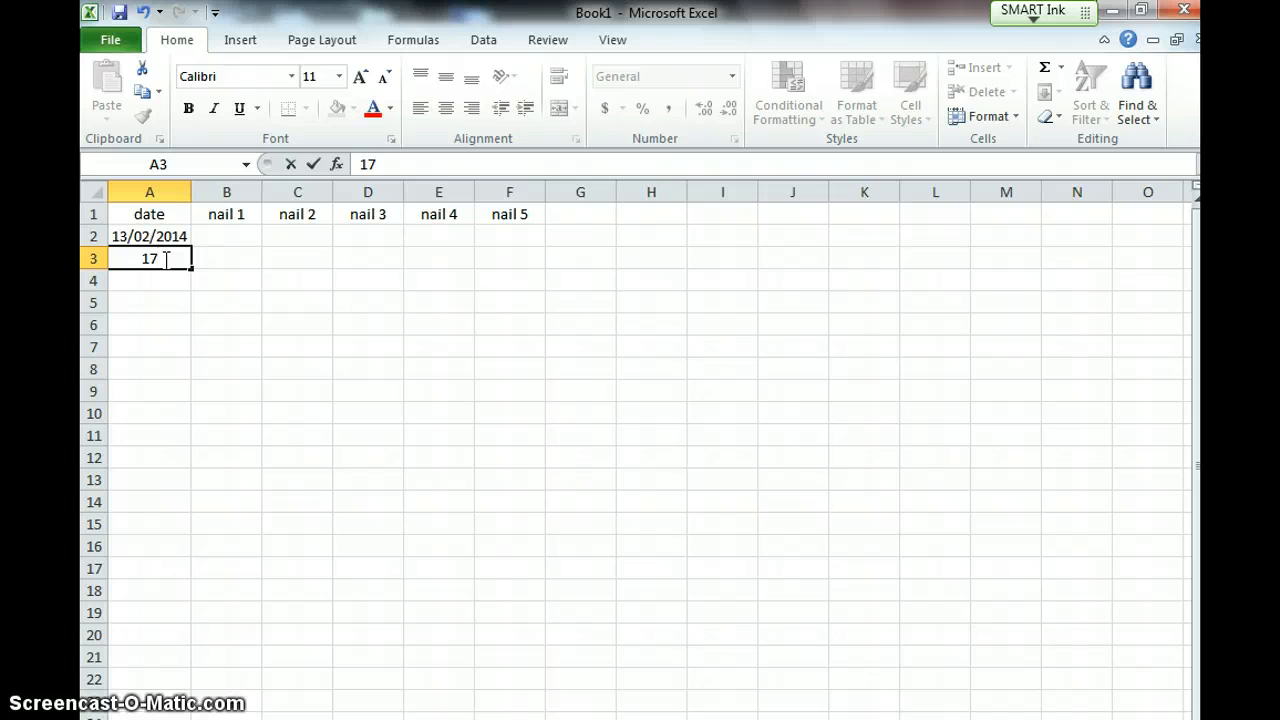
{"action": "type", "text": "/02/14"}
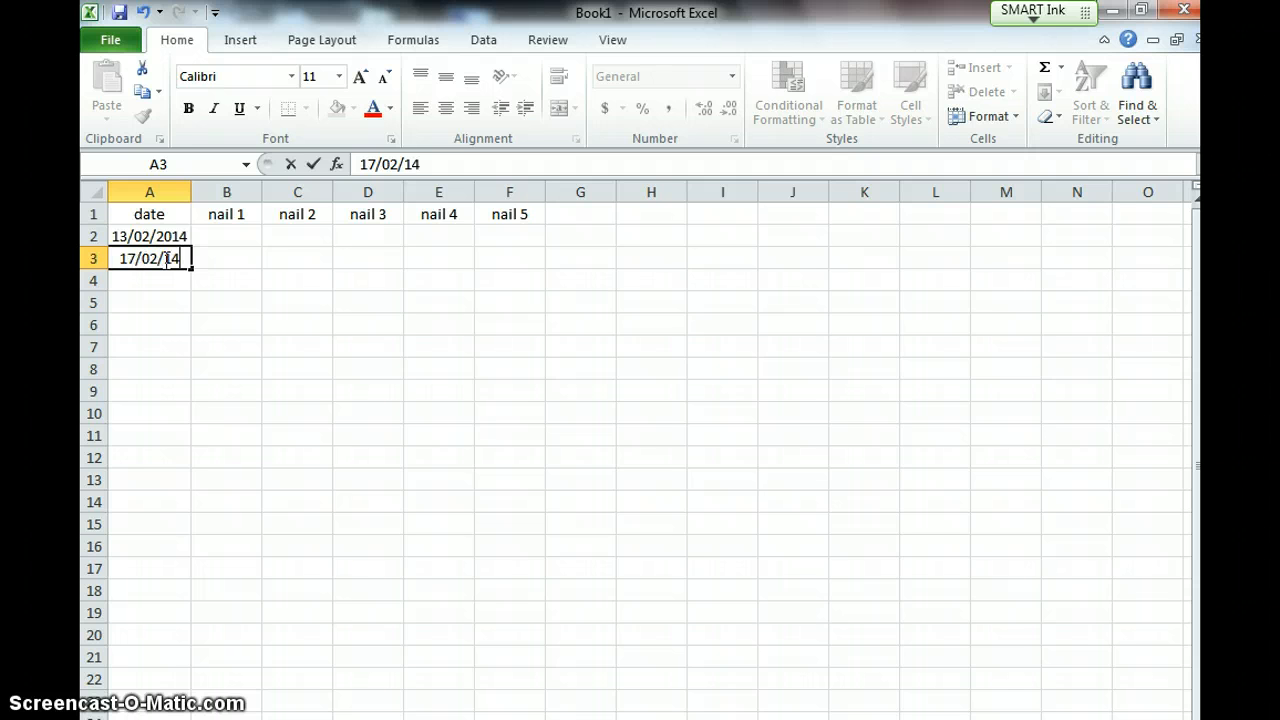
{"action": "key", "text": "Return"}
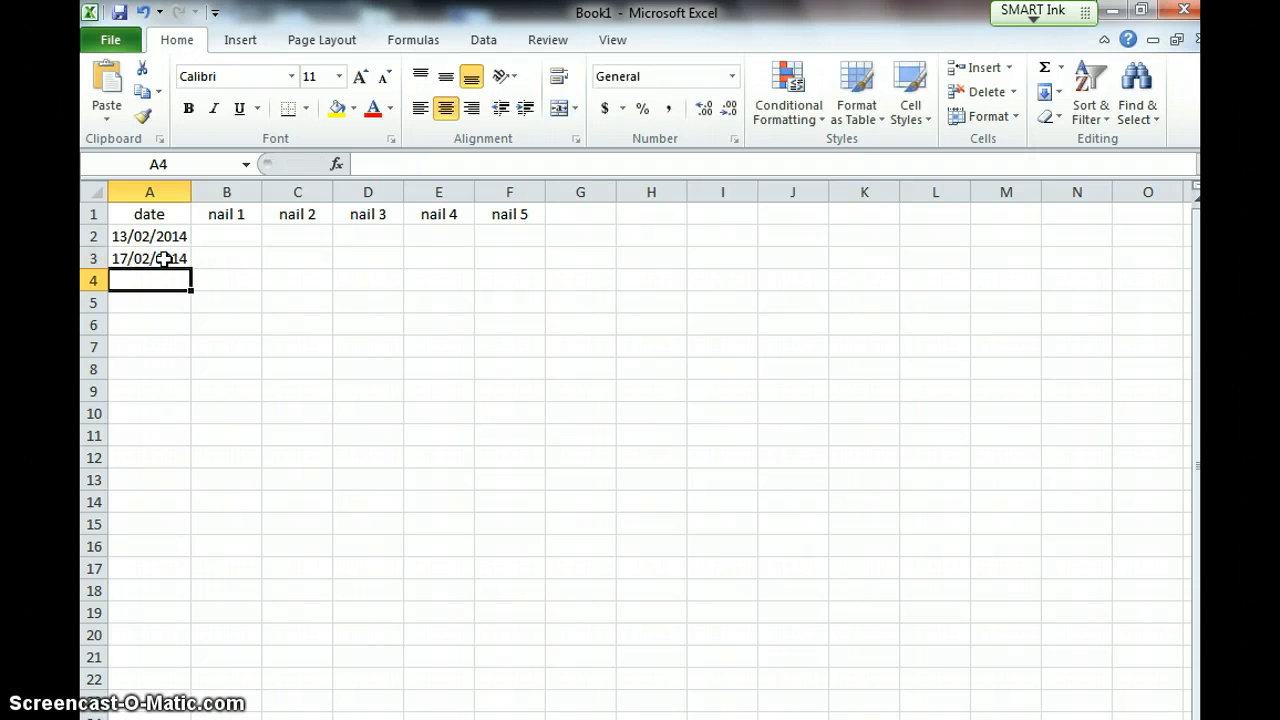
Add the dates 18/02/14, 20/02/14 and 26/02/14 in cells A4 to A6
{"action": "type", "text": "18"}
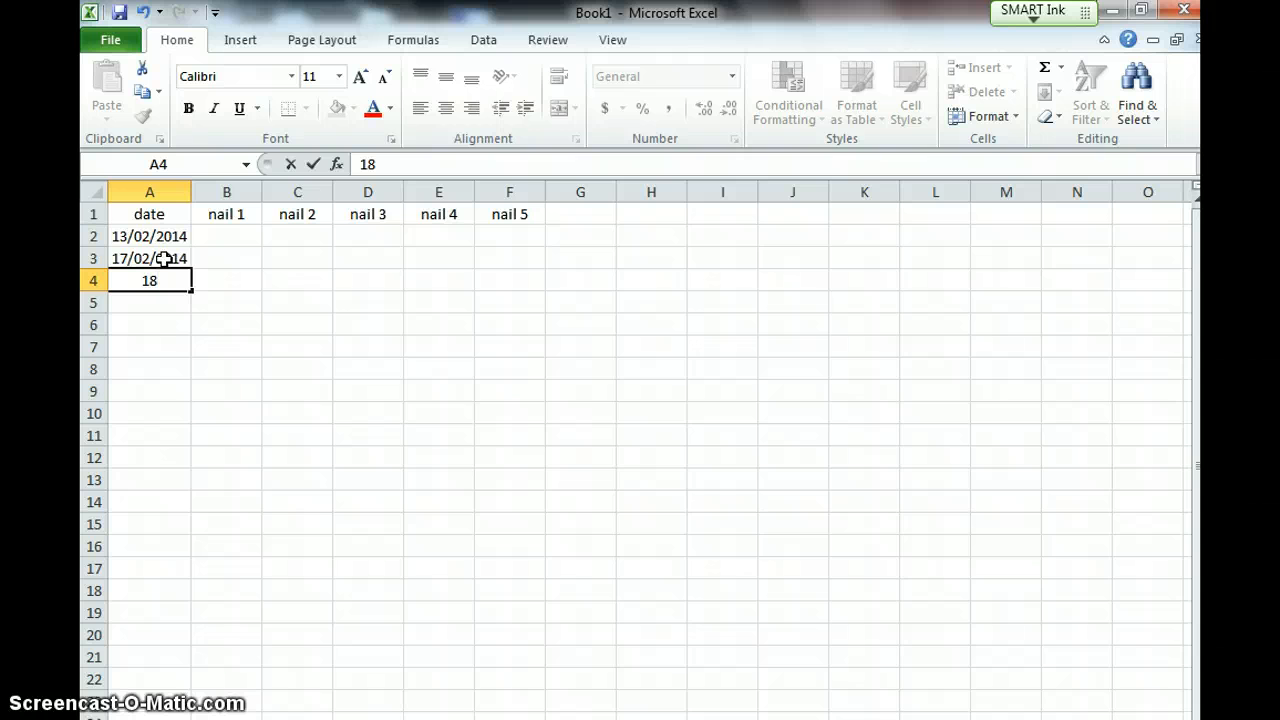
{"action": "type", "text": "/02/14"}
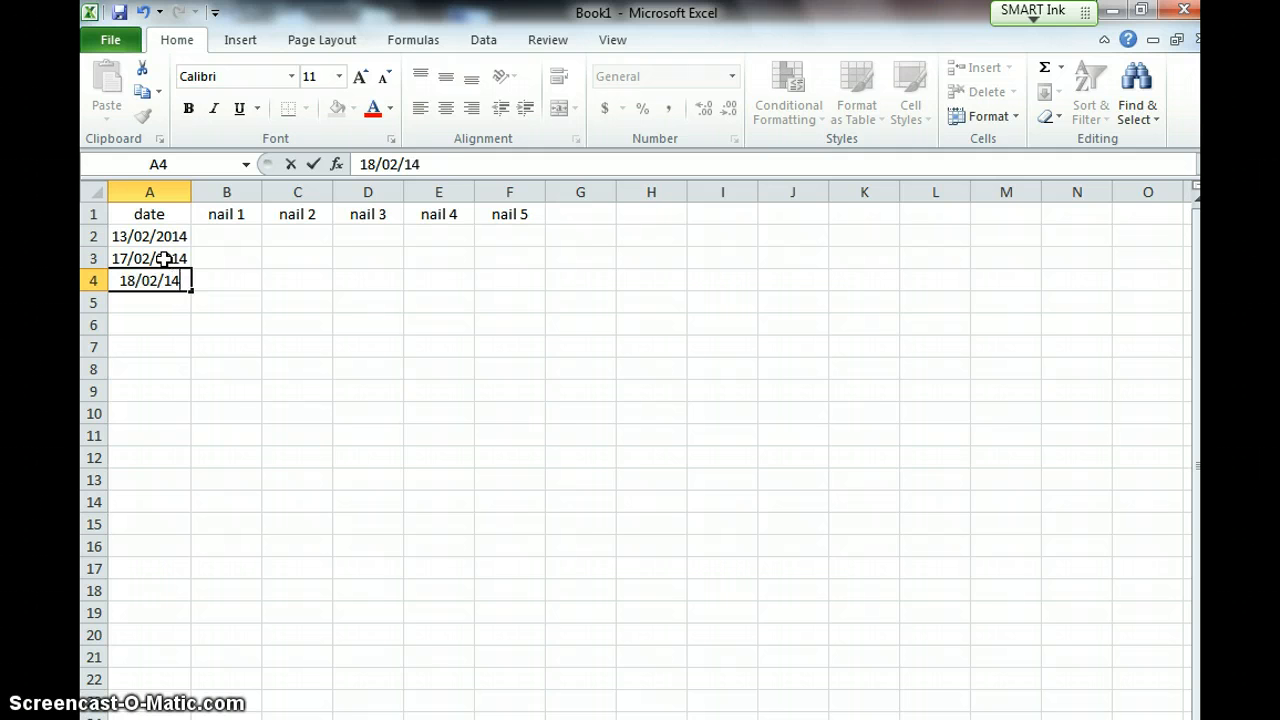
{"action": "key", "text": "Return"}
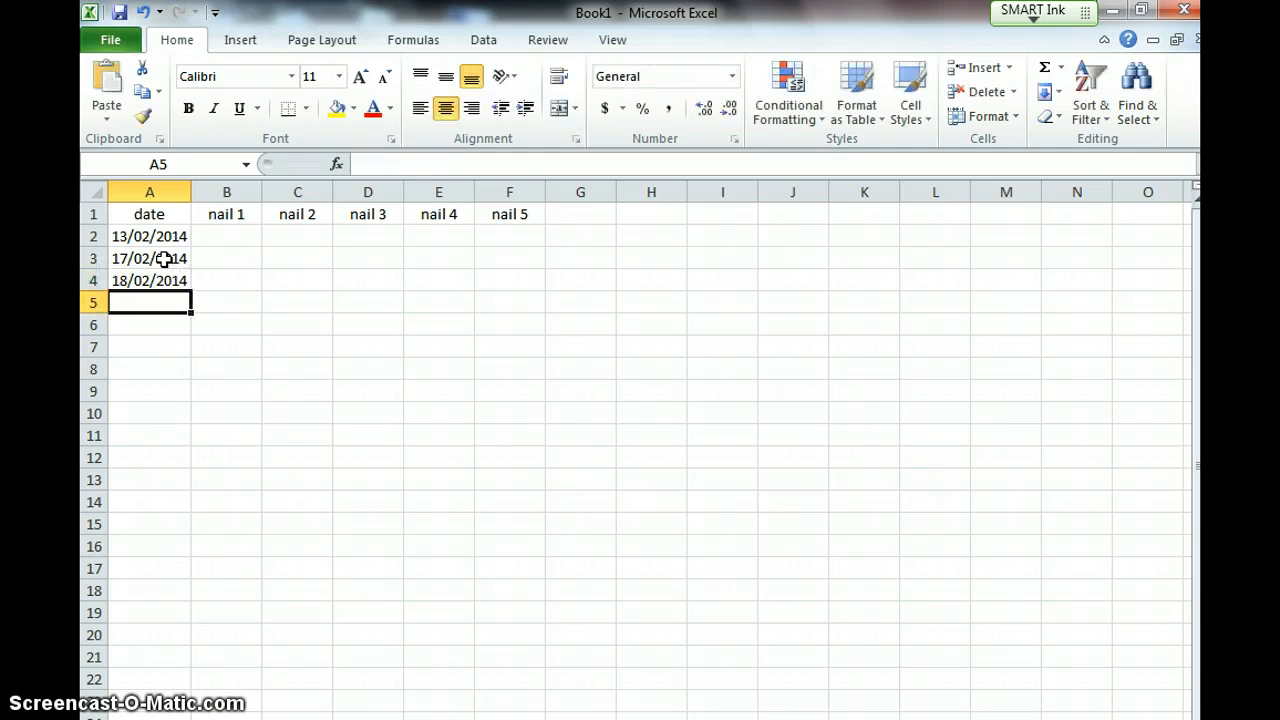
{"action": "type", "text": "20/"}
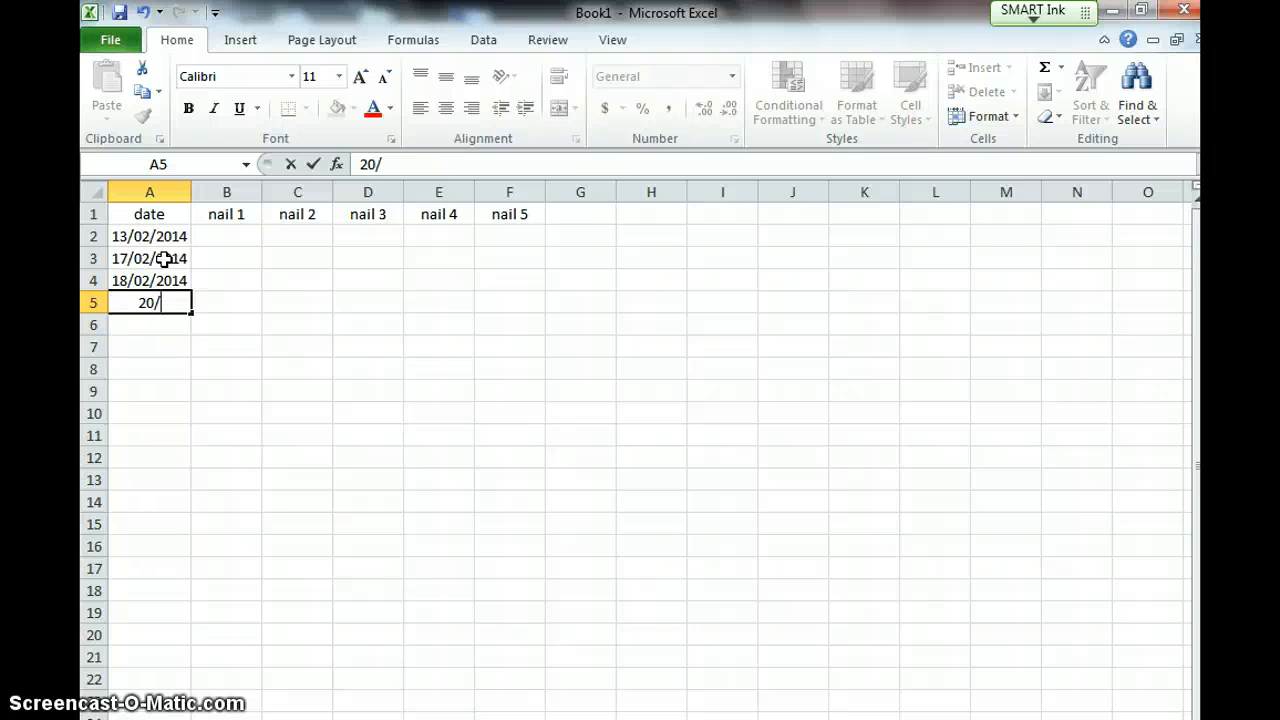
{"action": "type", "text": "02/14"}
{"action": "key", "text": "Return"}
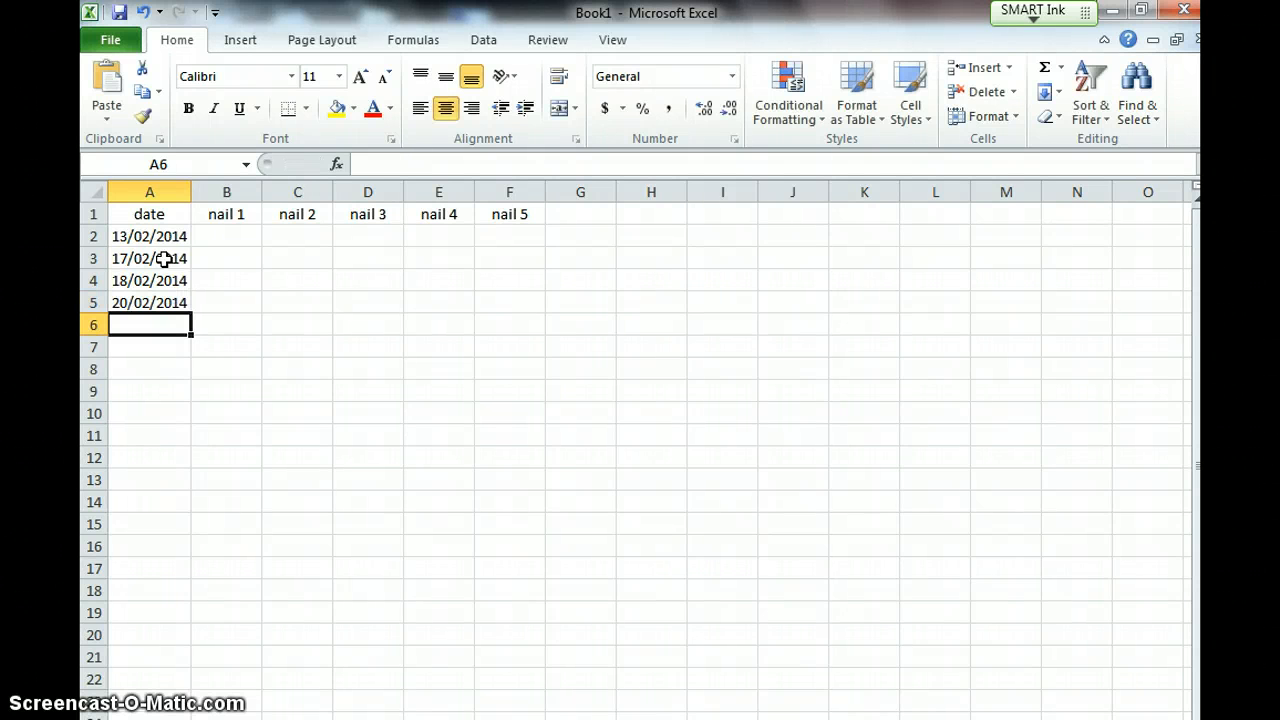
{"action": "type", "text": "26"}
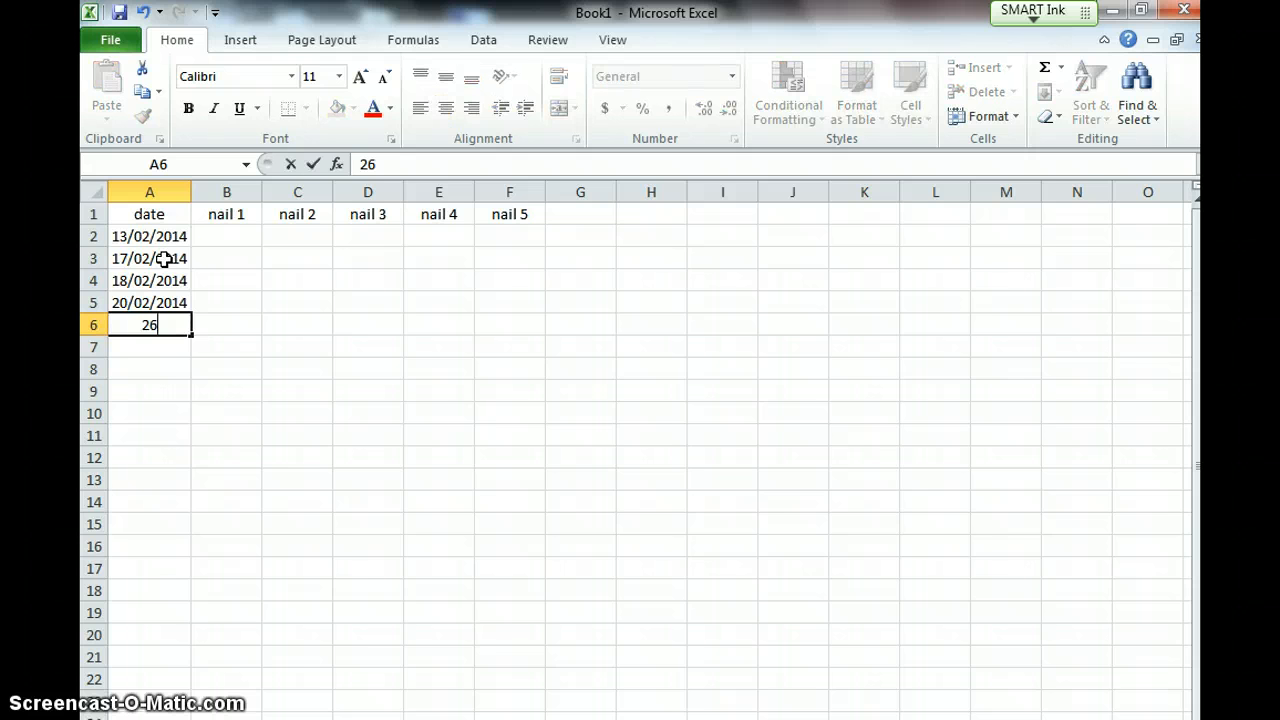
{"action": "type", "text": "/02/14"}
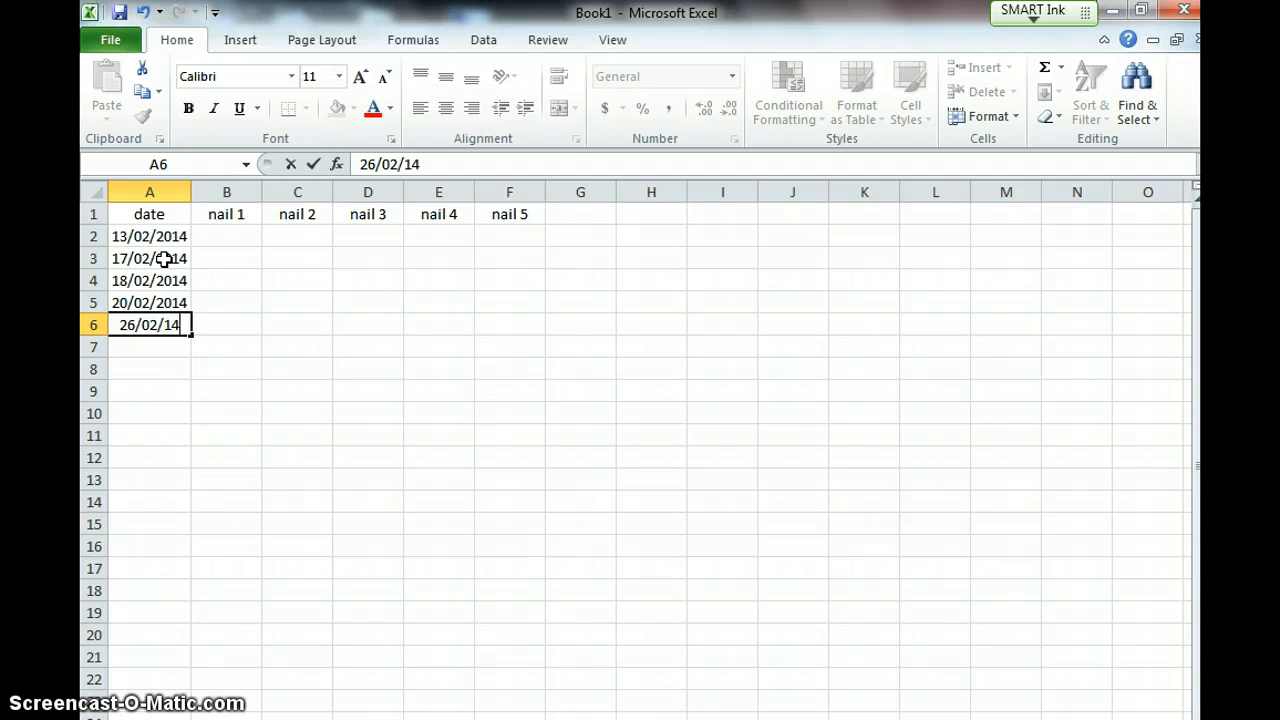
{"action": "key", "text": "Return"}
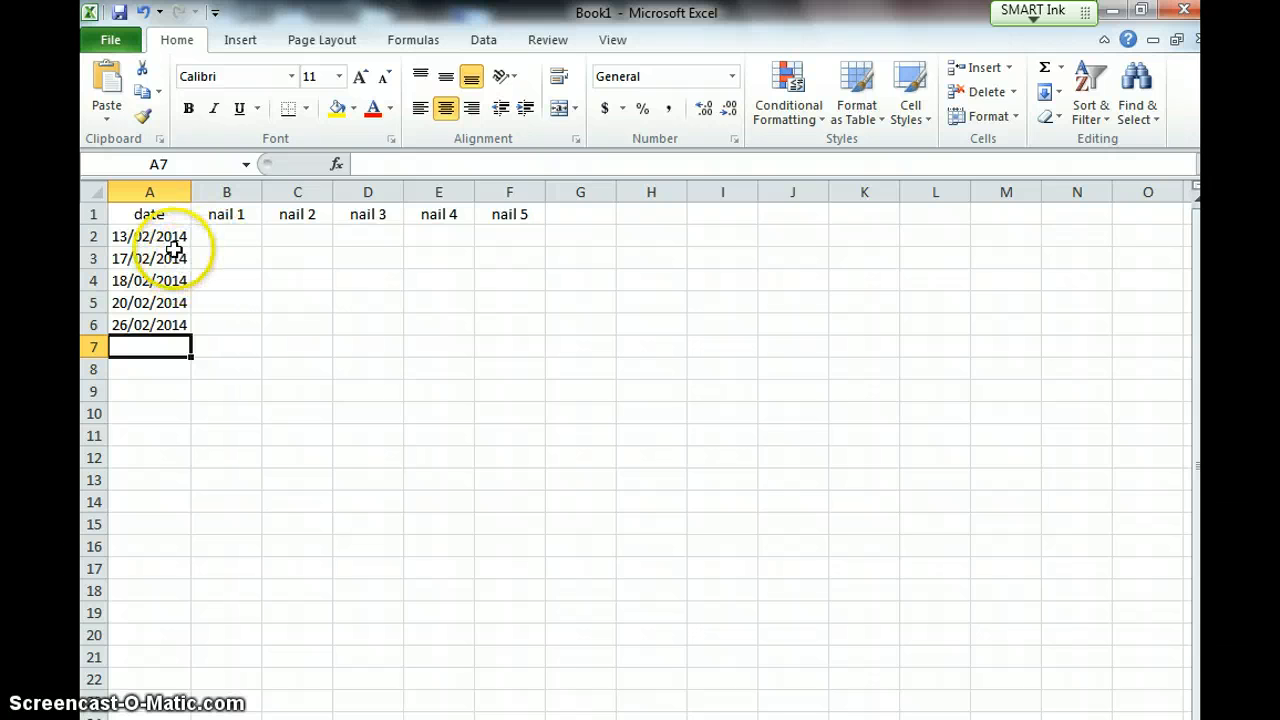
Format column A with the long date type *Wednesday, 14 March 2001
{"action": "left_click", "coordinate": [155, 190]}
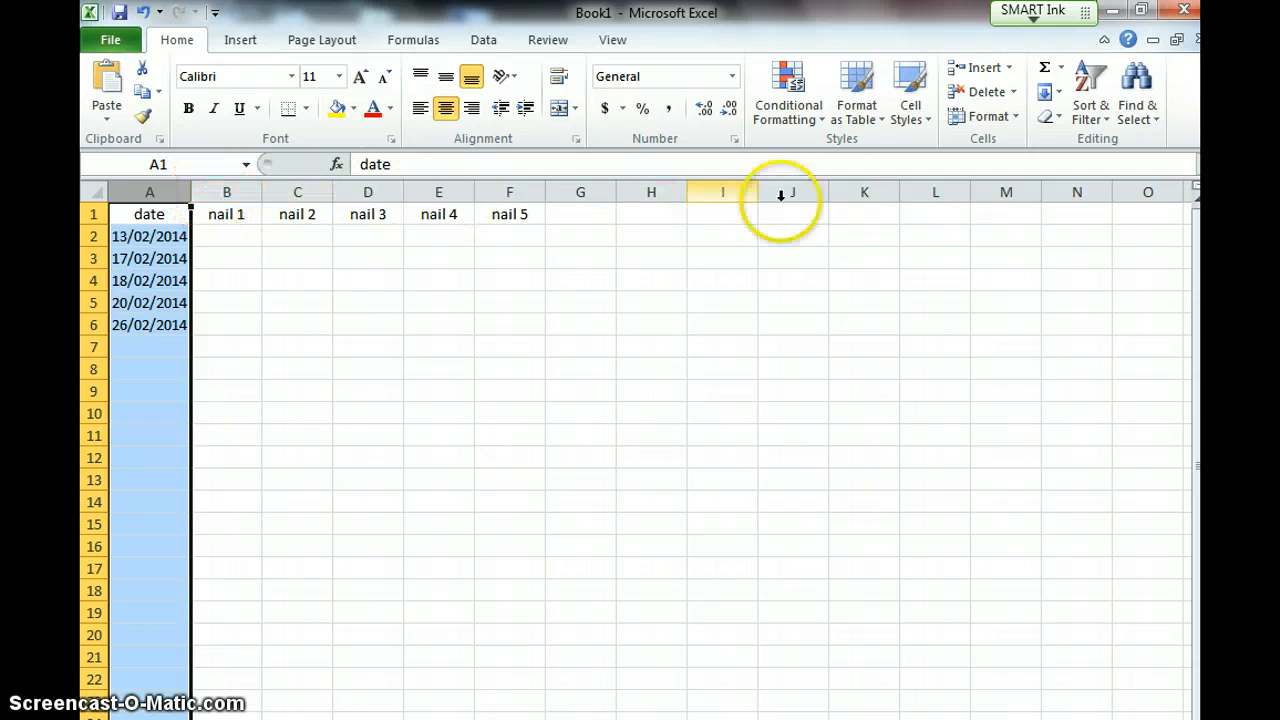
{"action": "left_click", "coordinate": [1016, 120]}
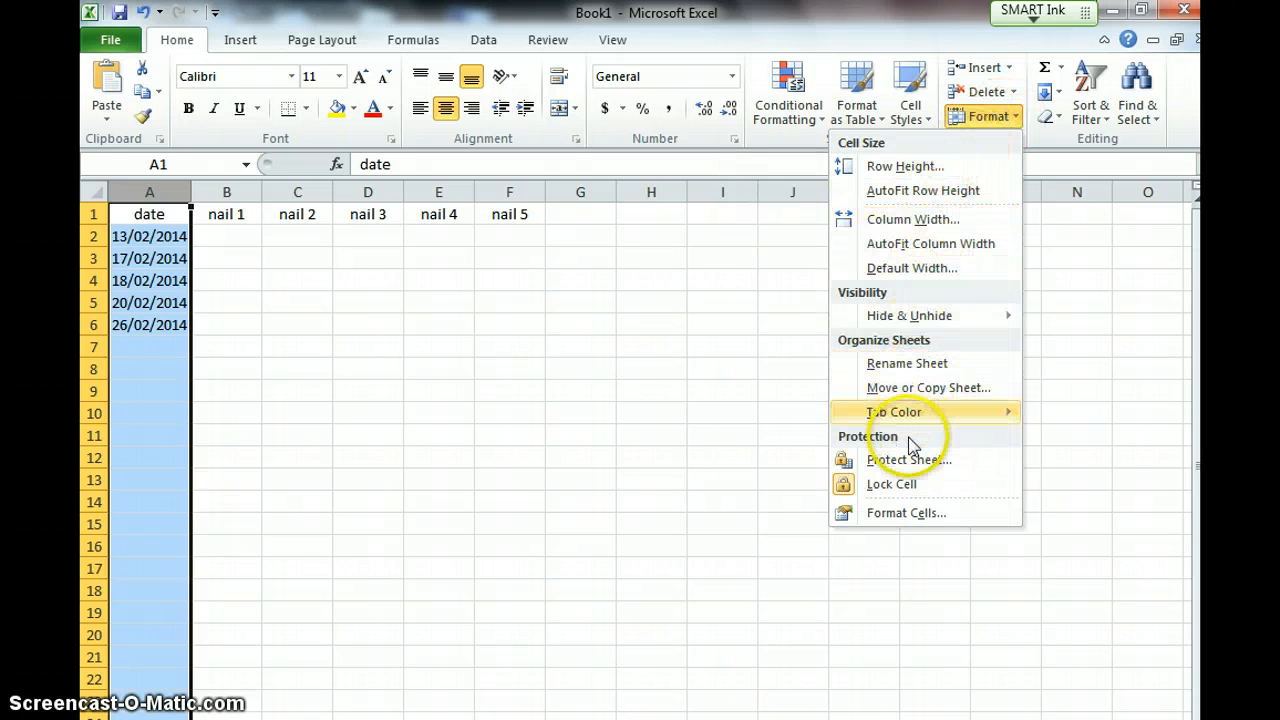
{"action": "left_click", "coordinate": [903, 513]}
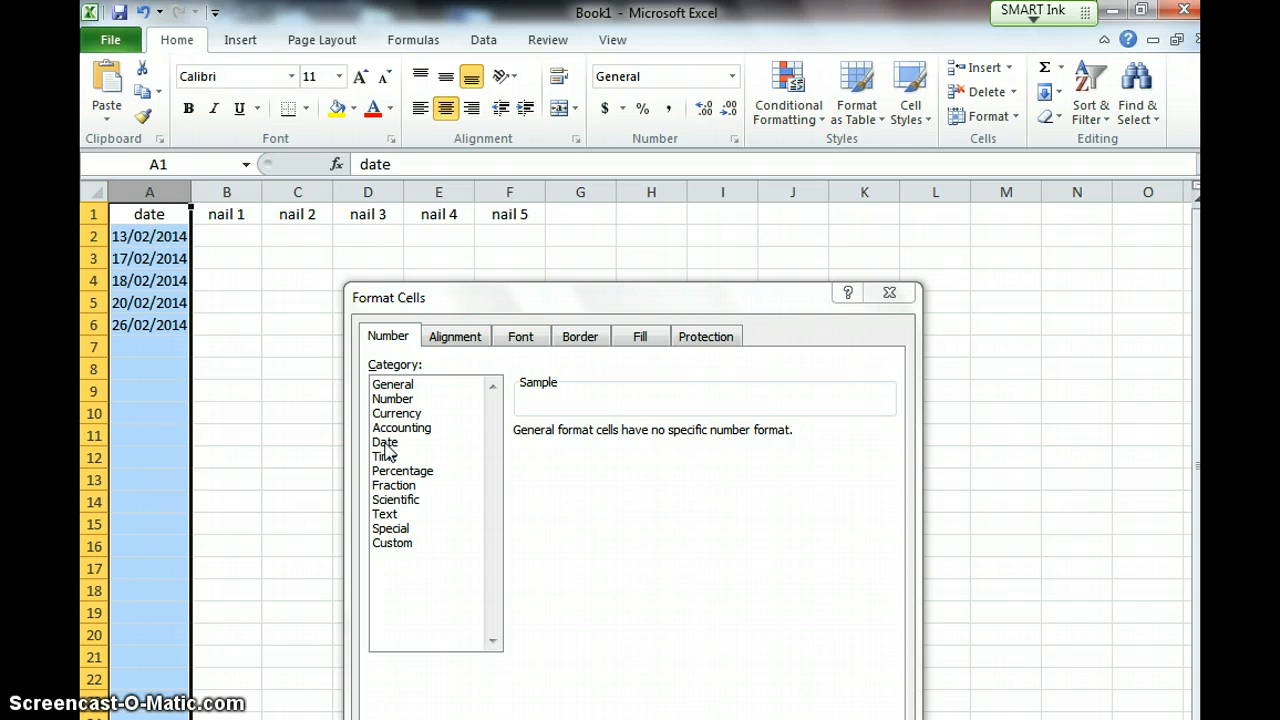
{"action": "left_click", "coordinate": [385, 443]}
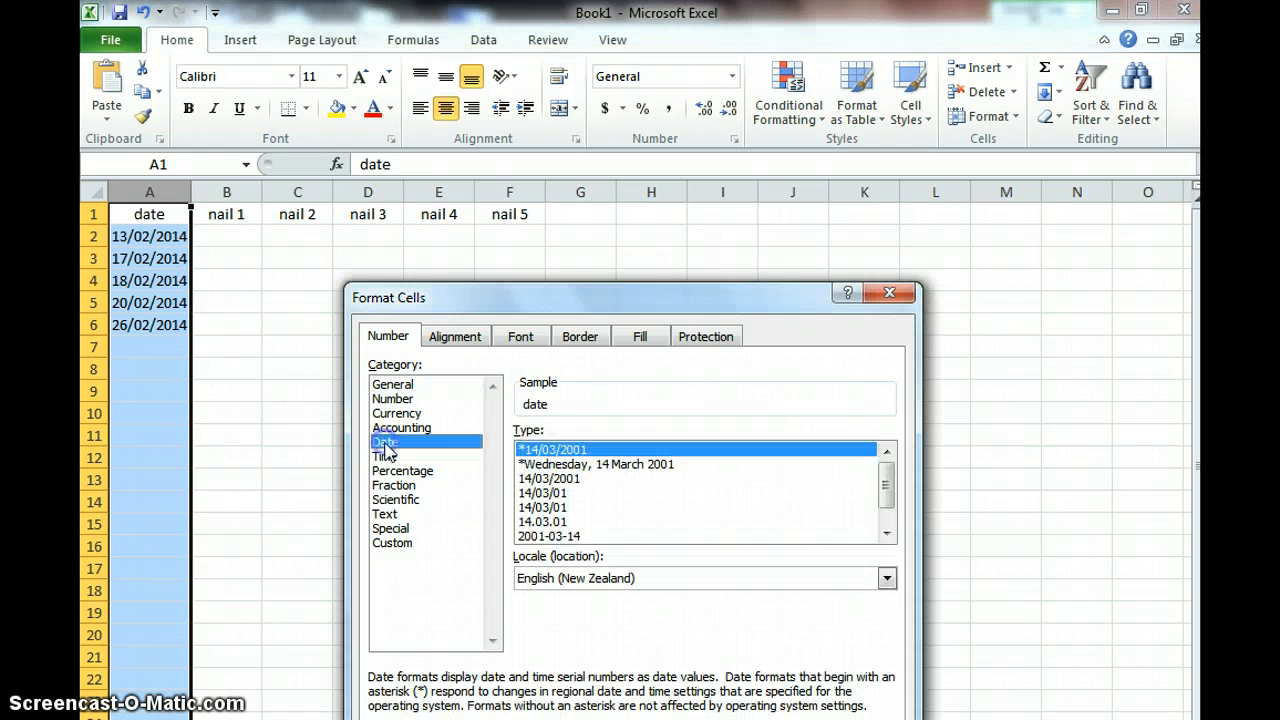
{"action": "left_click", "coordinate": [565, 466]}
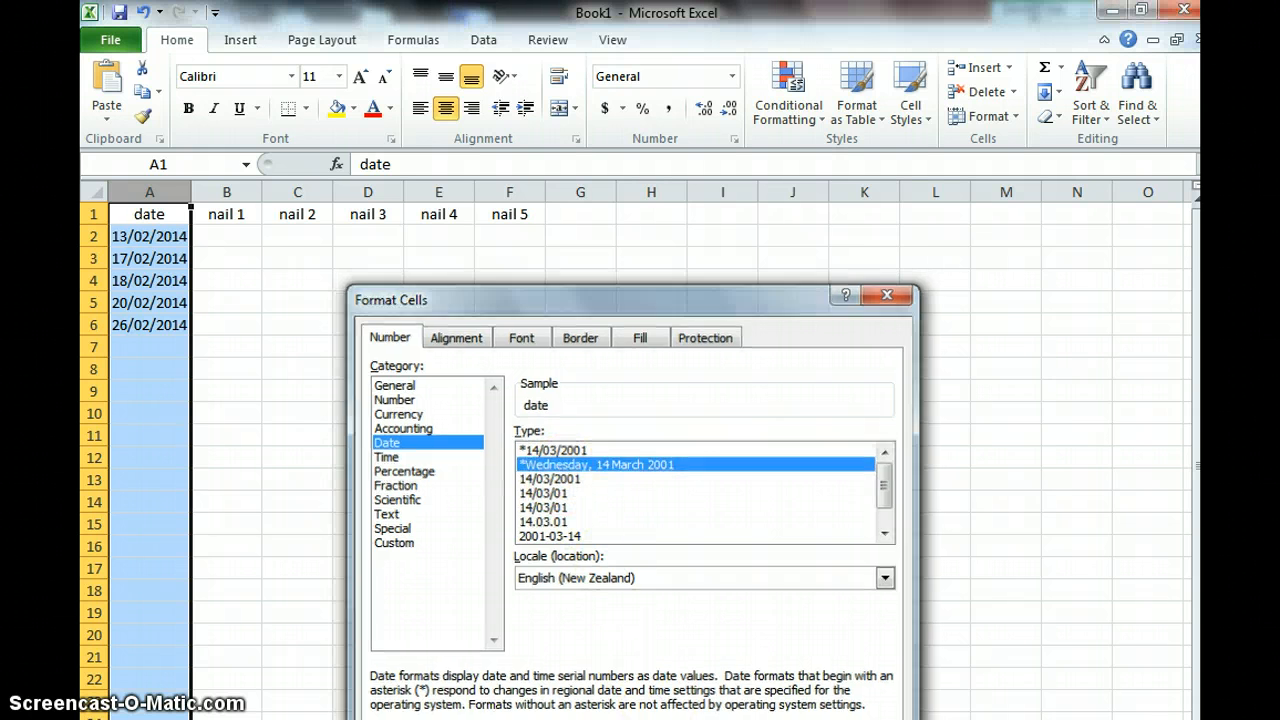
{"action": "key", "text": "Return"}
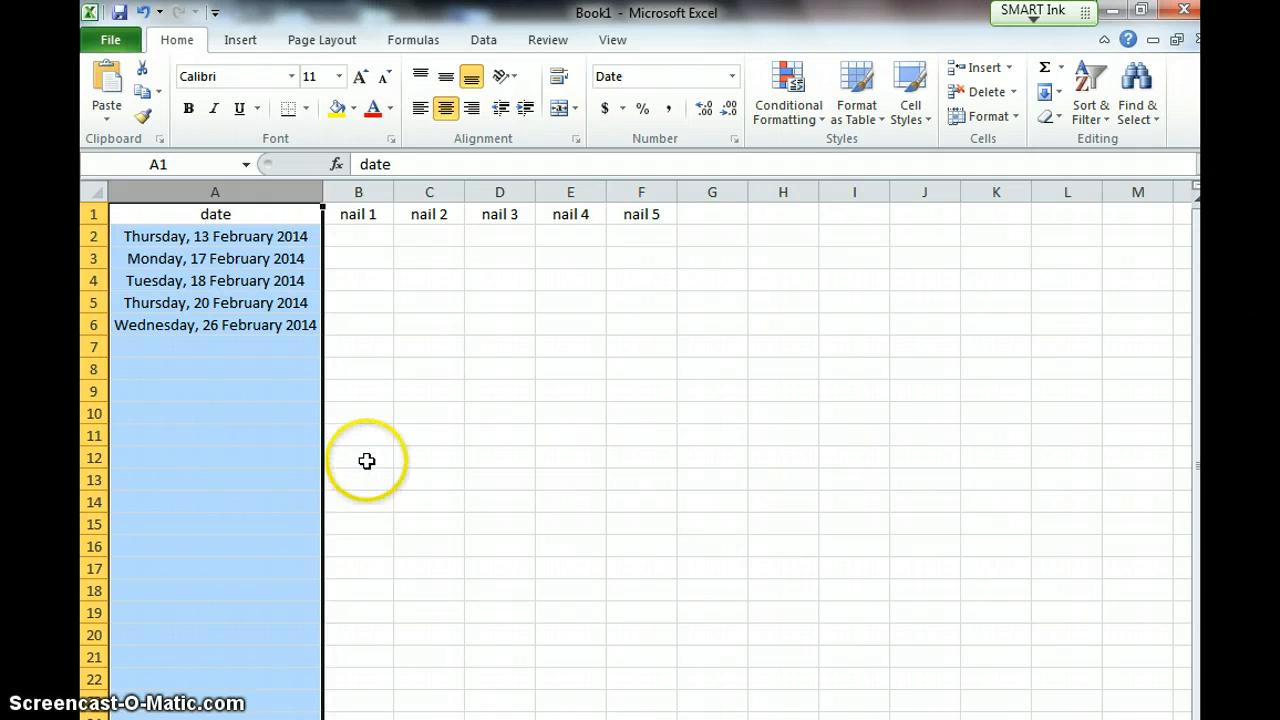
Enter 1.5 for each of nails 1 to 5 in the 13 February 2014 row, cells B2 to F2
{"action": "left_click", "coordinate": [370, 239]}
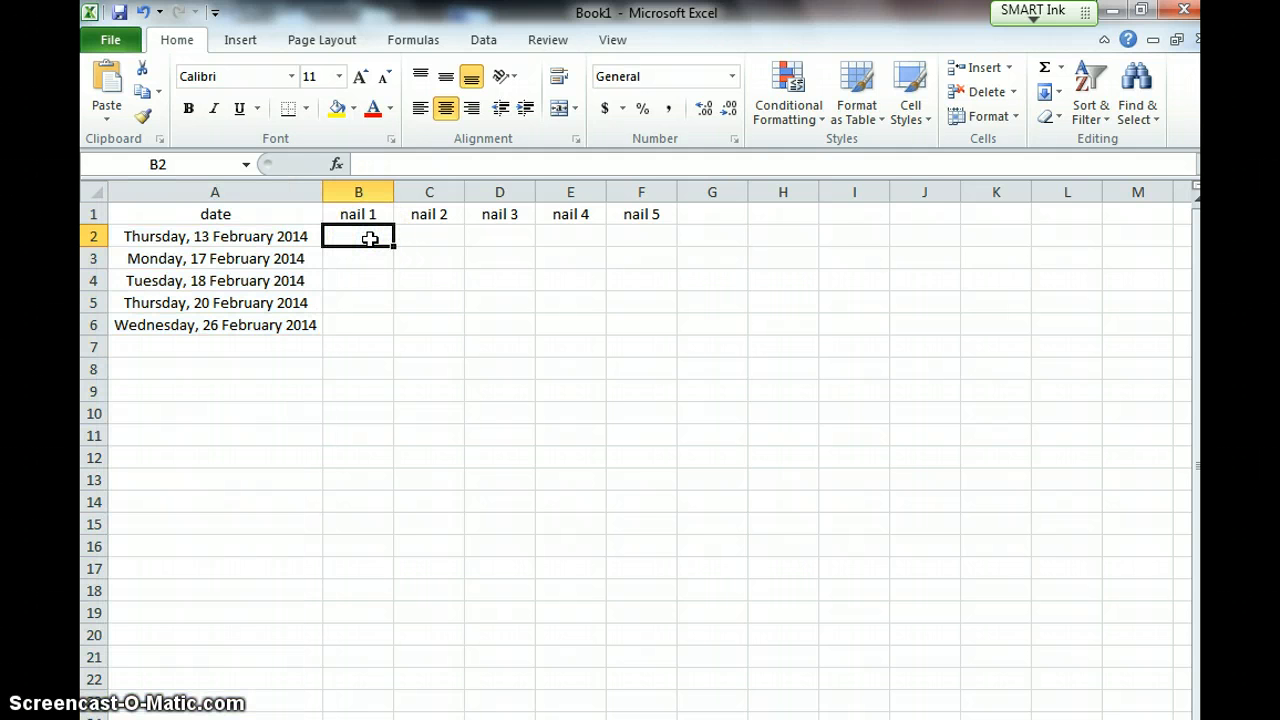
{"action": "type", "text": "1.5"}
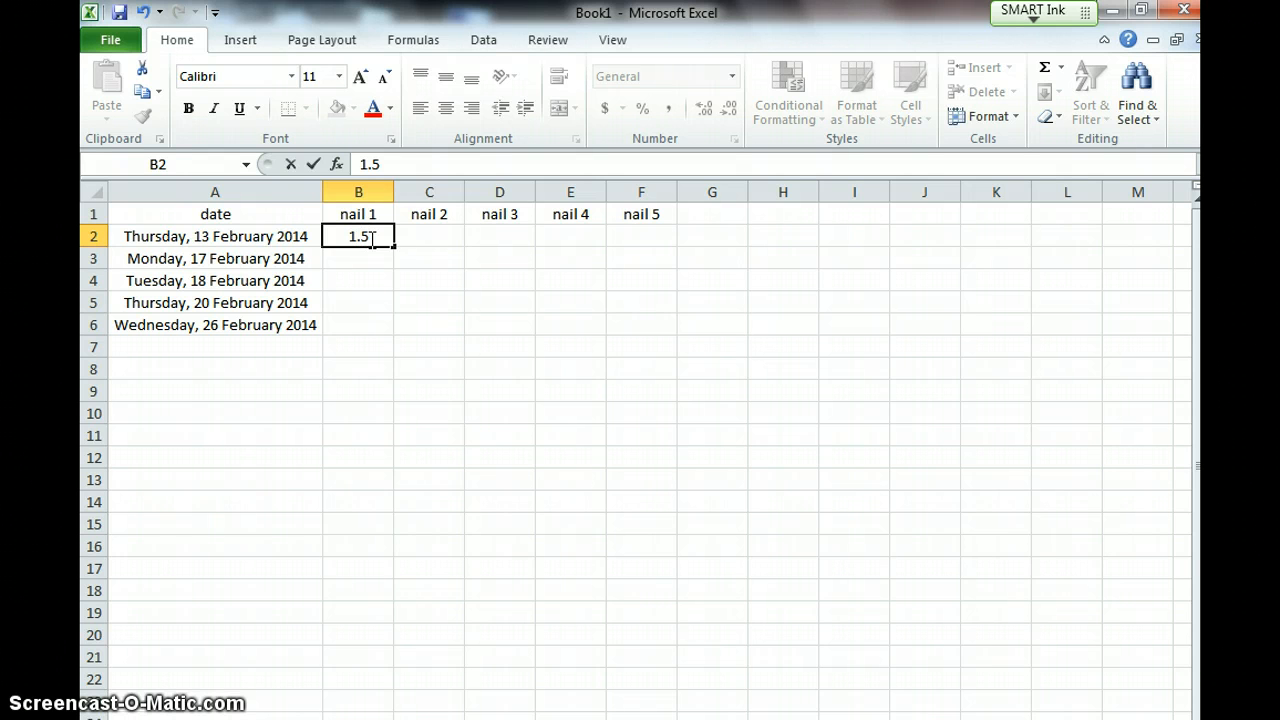
{"action": "left_click", "coordinate": [429, 234]}
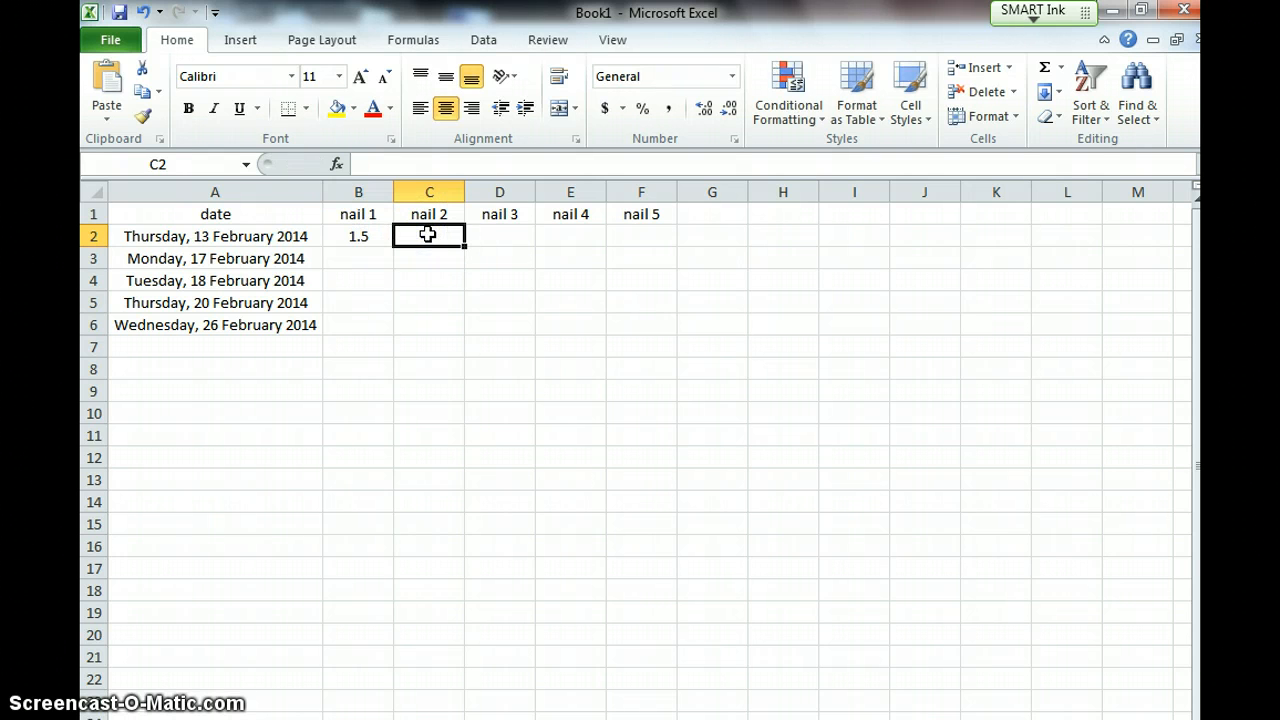
{"action": "type", "text": "1.5"}
{"action": "left_click", "coordinate": [512, 229]}
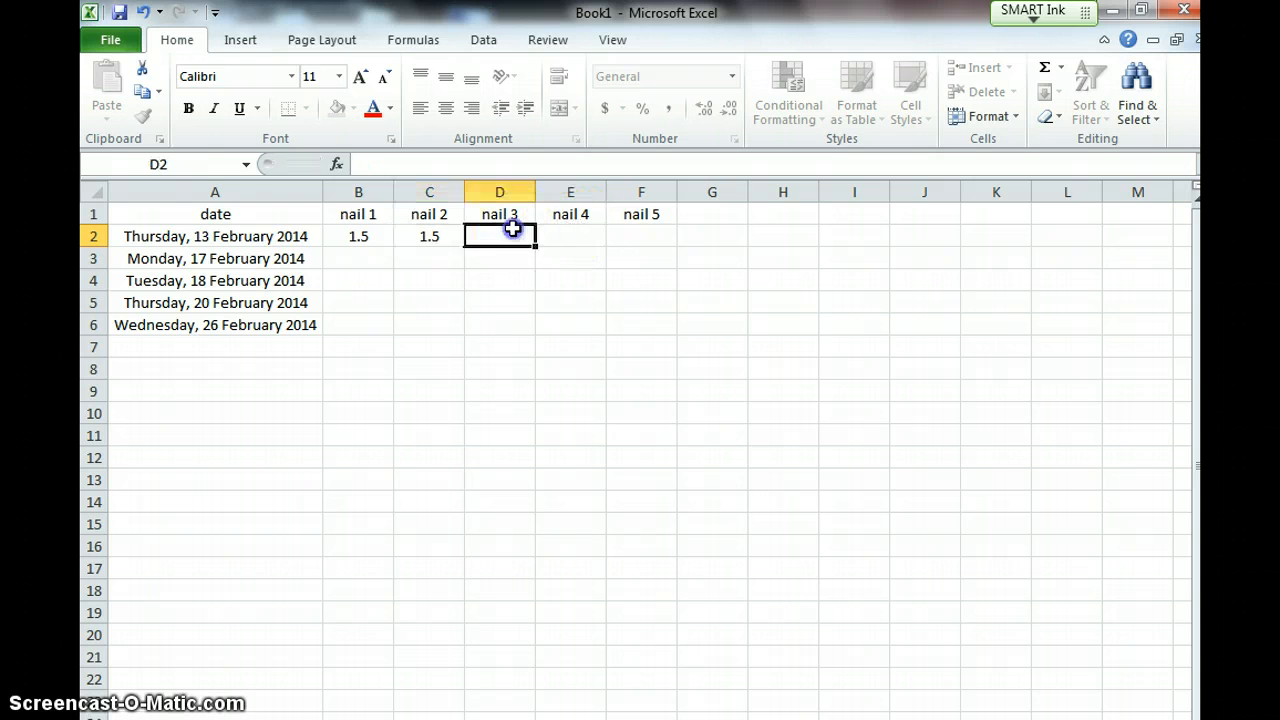
{"action": "type", "text": "1.5"}
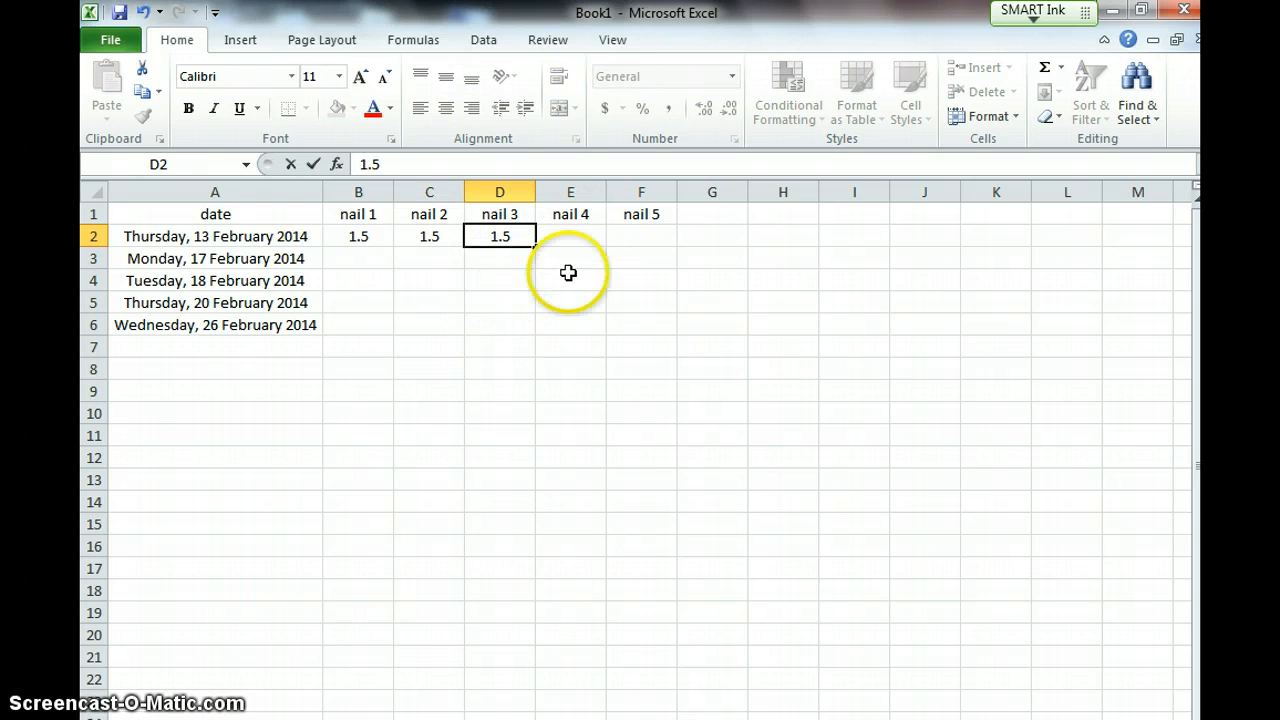
{"action": "left_click", "coordinate": [596, 235]}
{"action": "type", "text": "1."}
{"action": "key", "text": "BackSpace"}
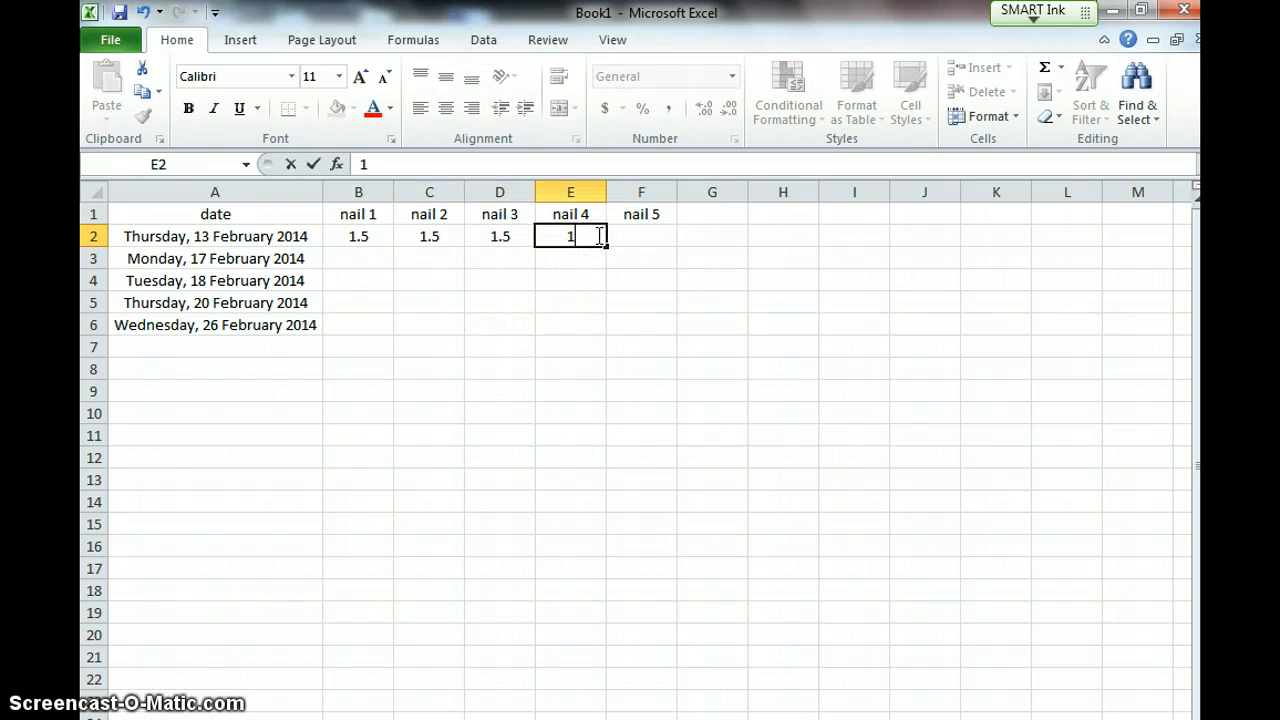
{"action": "type", "text": ".5"}
{"action": "left_click", "coordinate": [633, 241]}
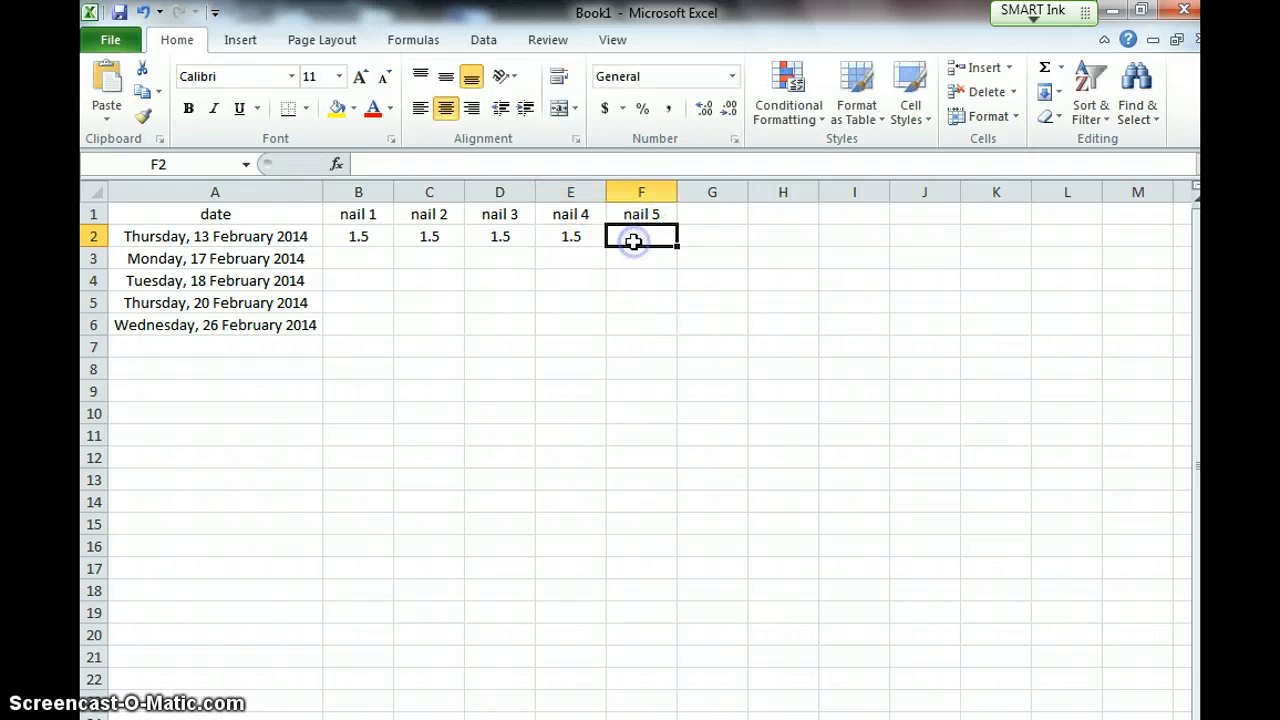
{"action": "type", "text": "1.5"}
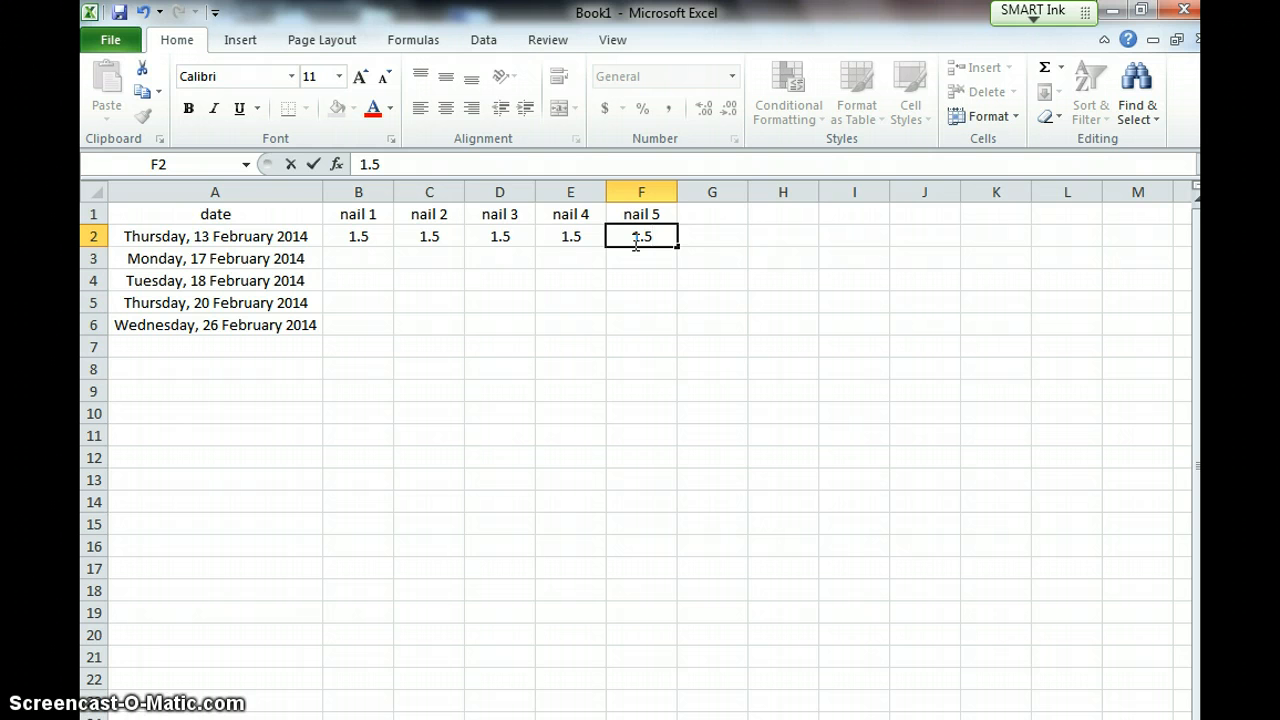
Enter 3.0, 5.0, 1.5, 1.5 and 1.0 for nails 1 to 5 in the 17 February 2014 row, cells B3 to F3
{"action": "left_click", "coordinate": [366, 258]}
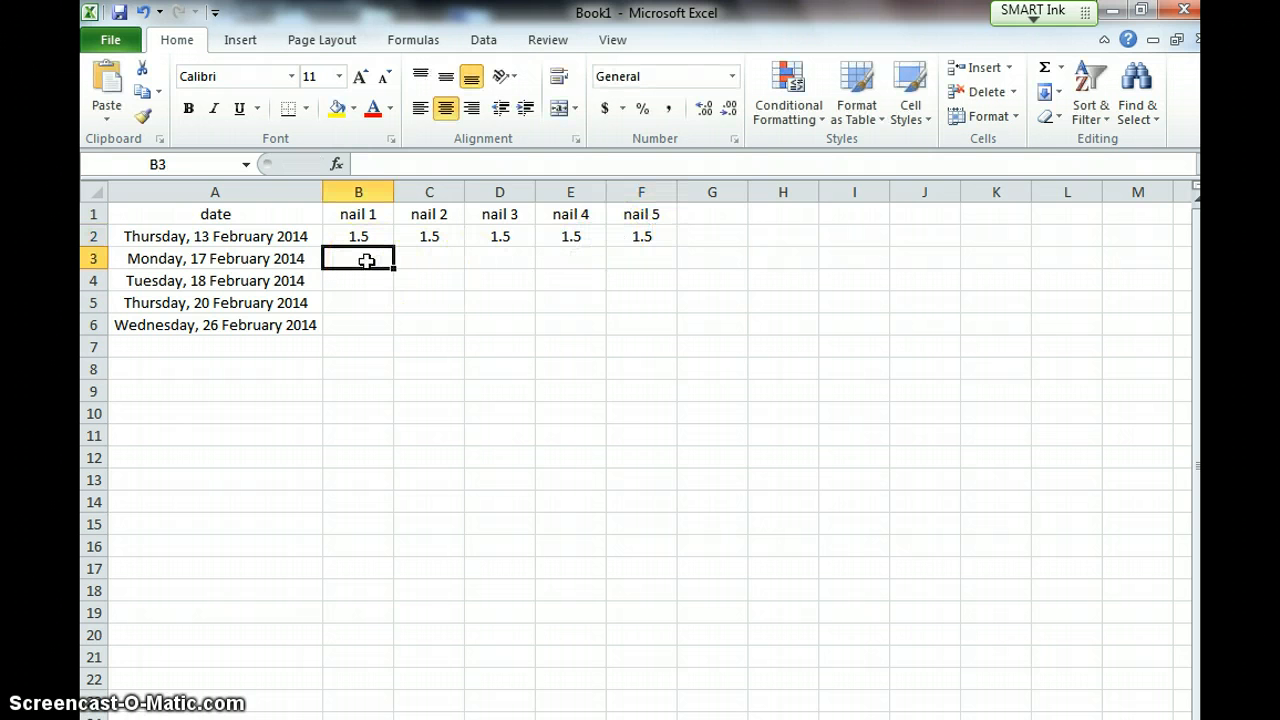
{"action": "type", "text": "3."}
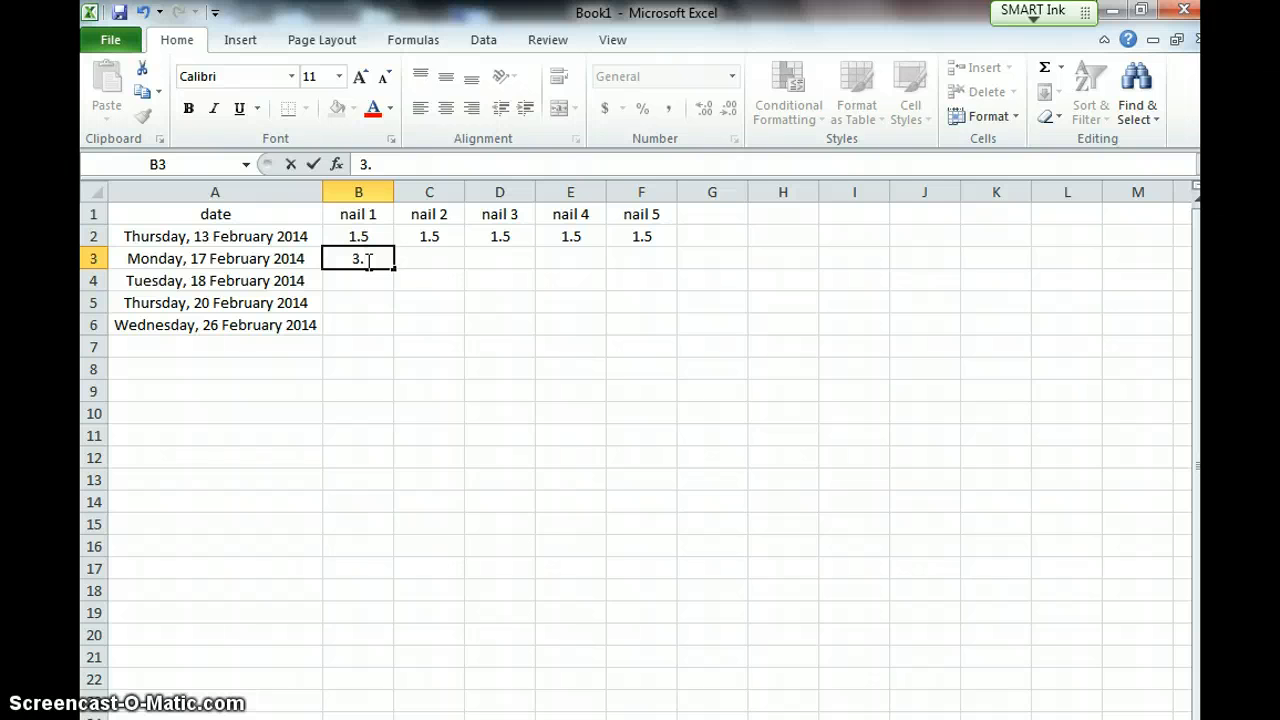
{"action": "type", "text": "0"}
{"action": "left_click", "coordinate": [437, 263]}
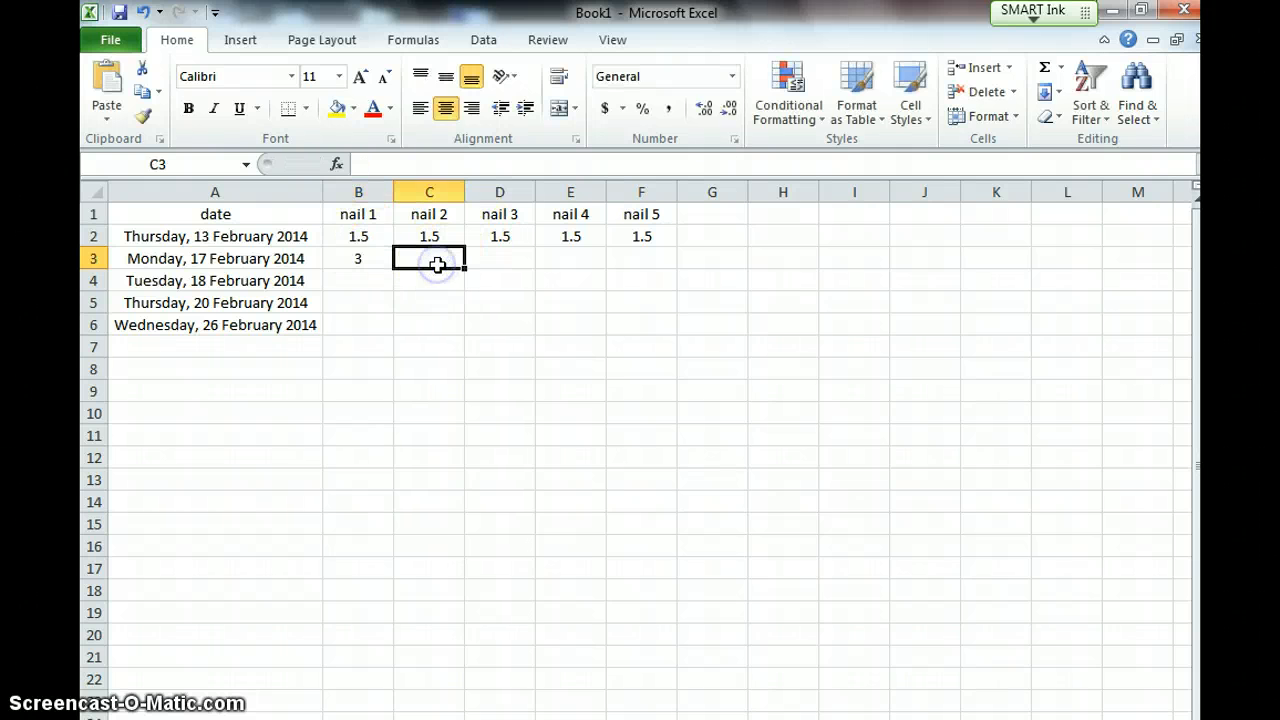
{"action": "type", "text": "5.0"}
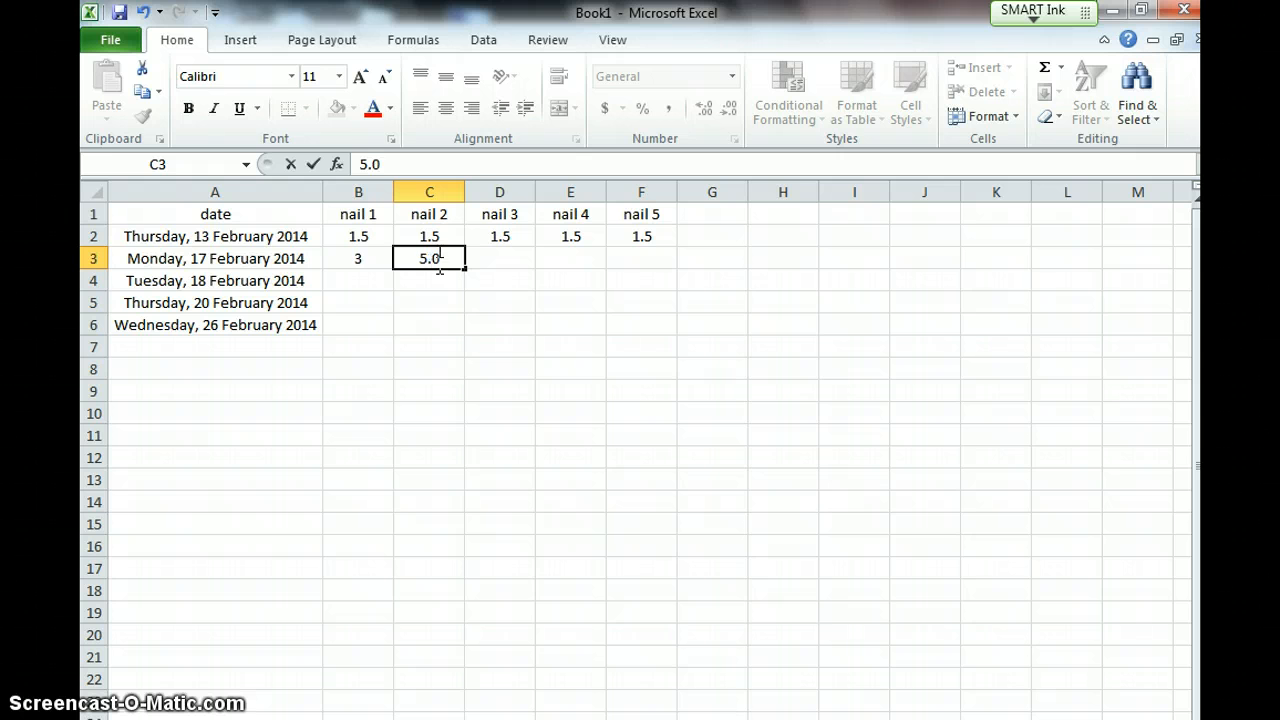
{"action": "left_click", "coordinate": [468, 264]}
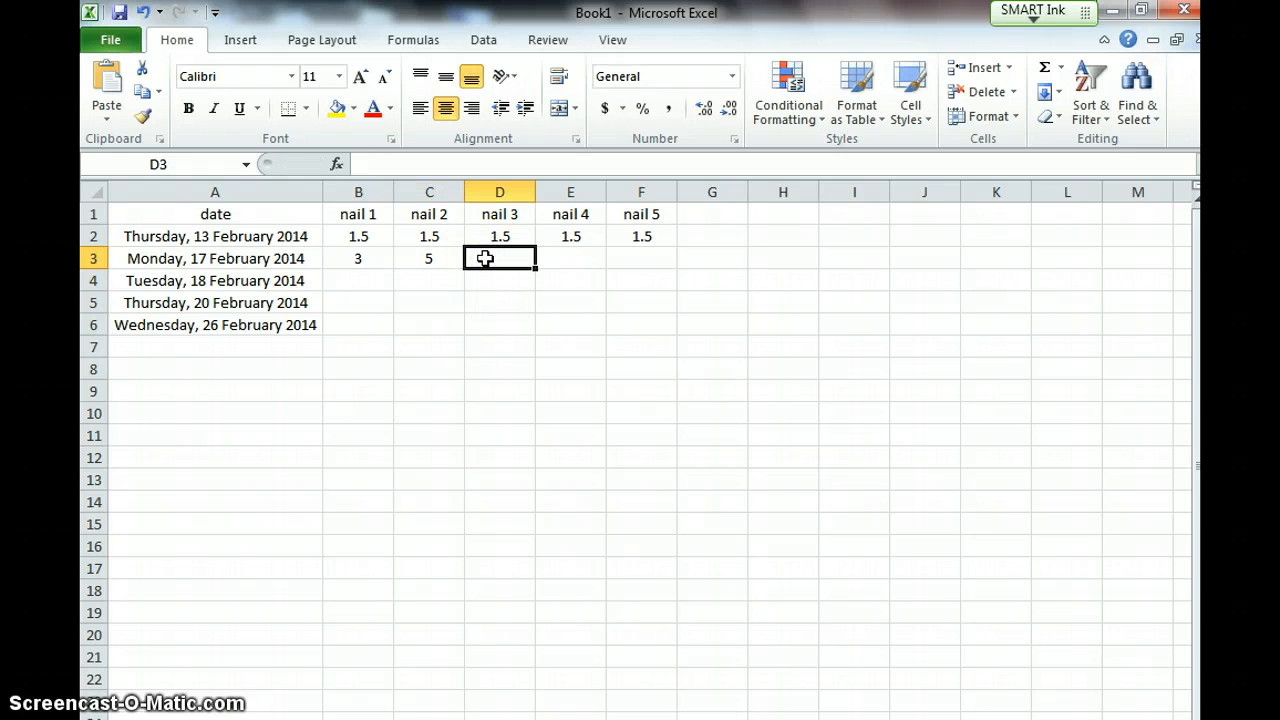
{"action": "type", "text": "1.5"}
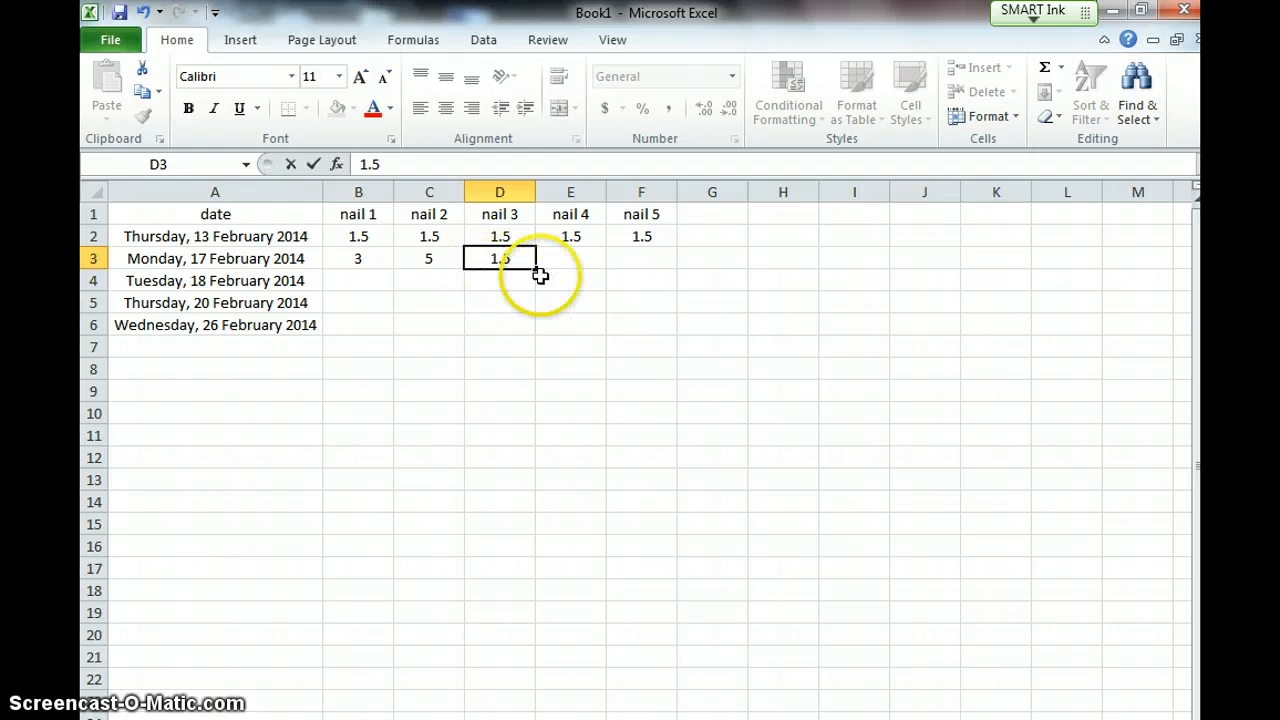
{"action": "left_click", "coordinate": [578, 264]}
{"action": "type", "text": "1"}
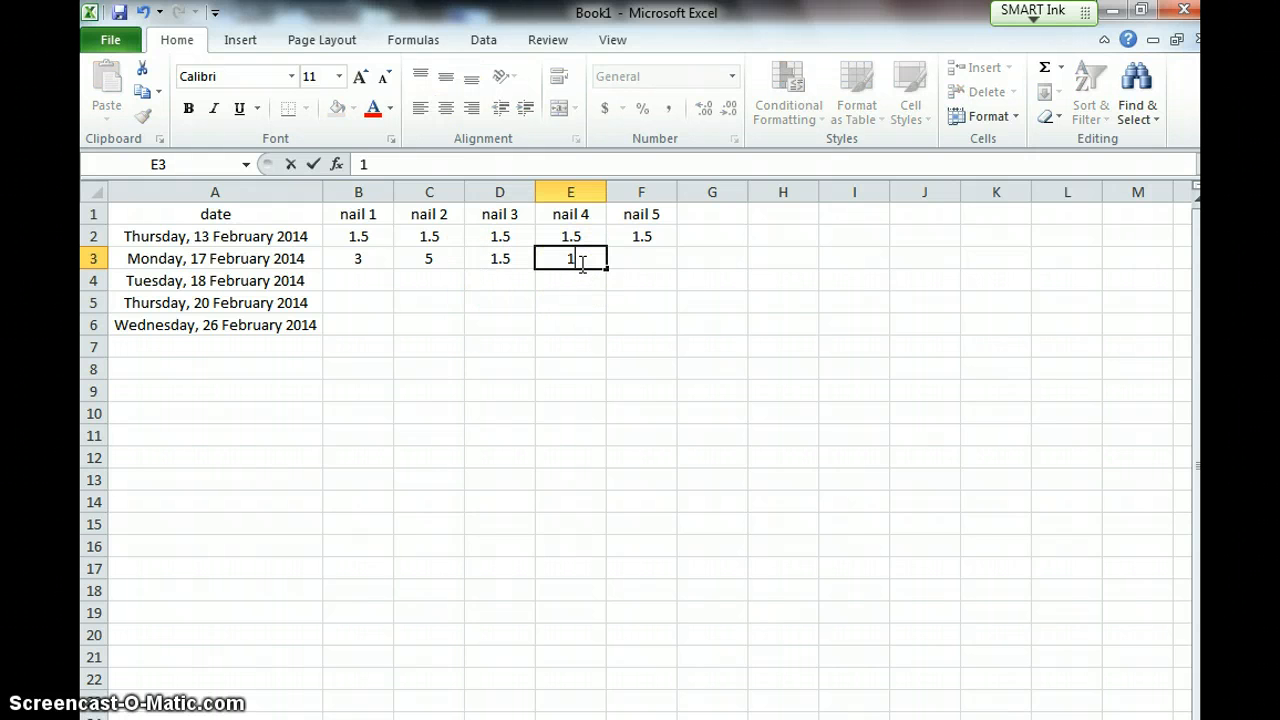
{"action": "type", "text": ".5"}
{"action": "left_click", "coordinate": [656, 256]}
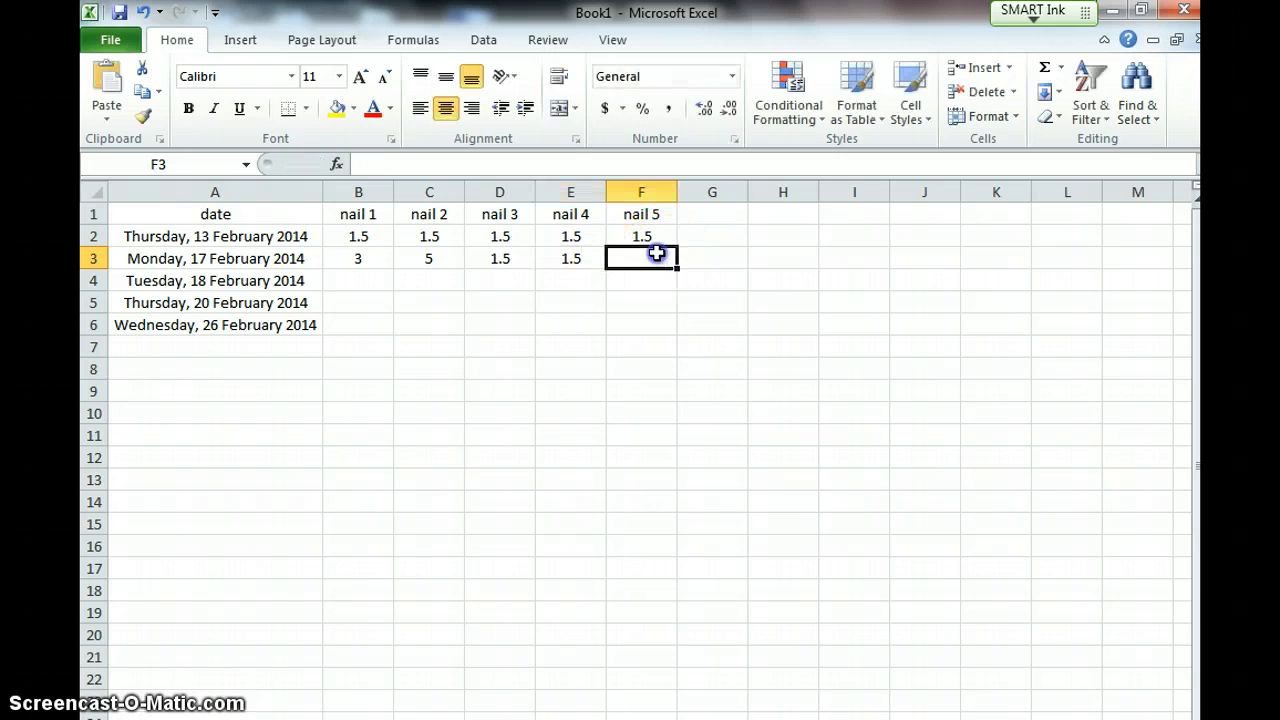
{"action": "type", "text": "1.0"}
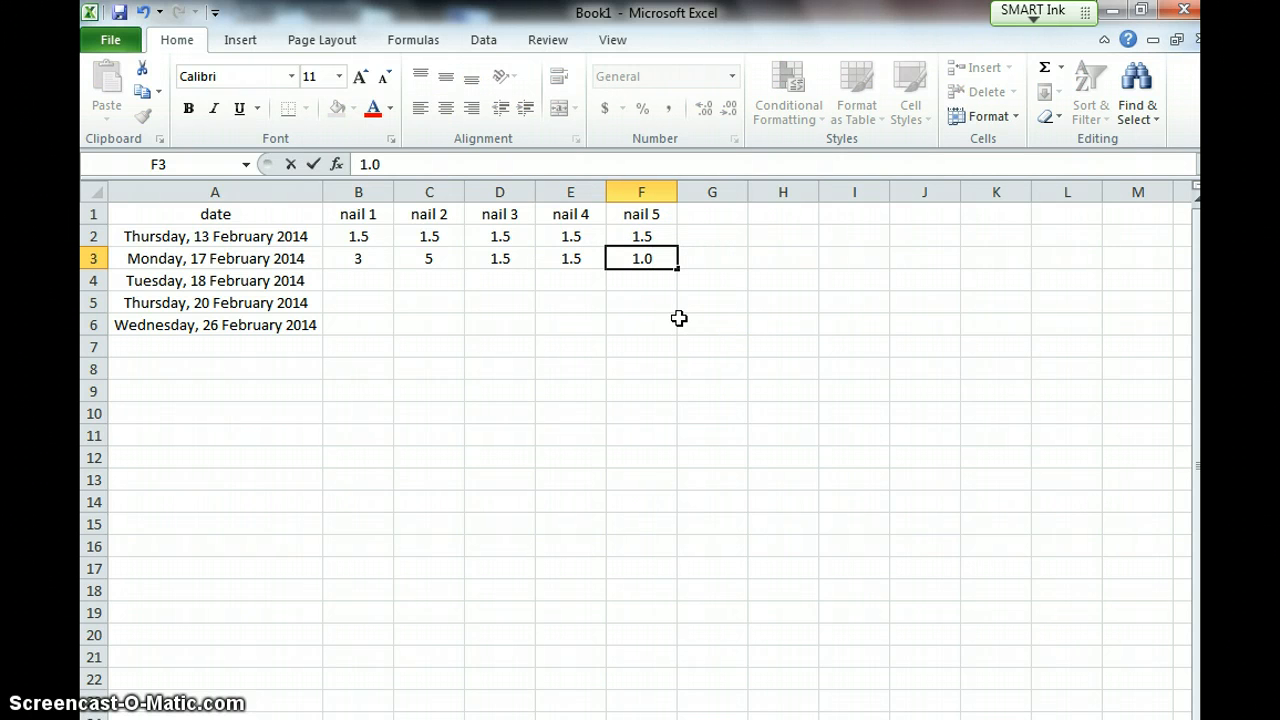
Enter 3.0, 4.9, 1.3, 1.4 and 1.0 for nails 1 to 5 in the 18 February 2014 row, cells B4 to F4
{"action": "left_click", "coordinate": [349, 295]}
{"action": "left_click", "coordinate": [348, 281]}
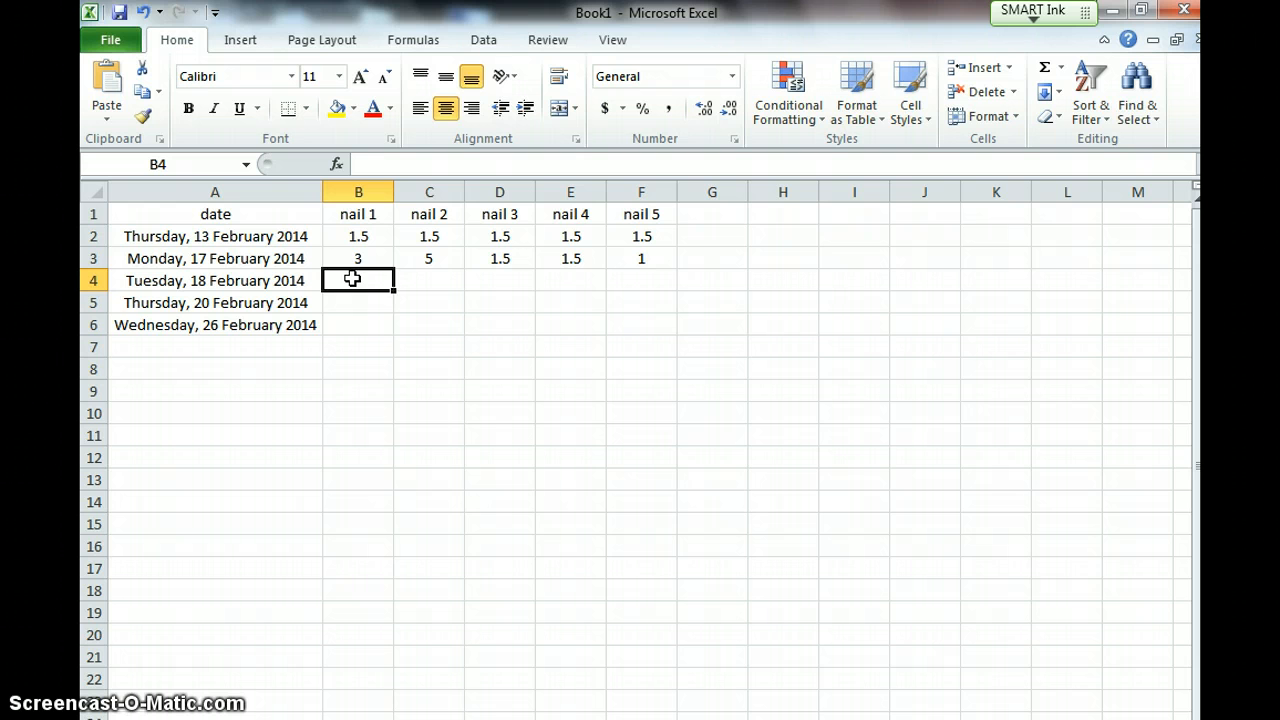
{"action": "type", "text": "3"}
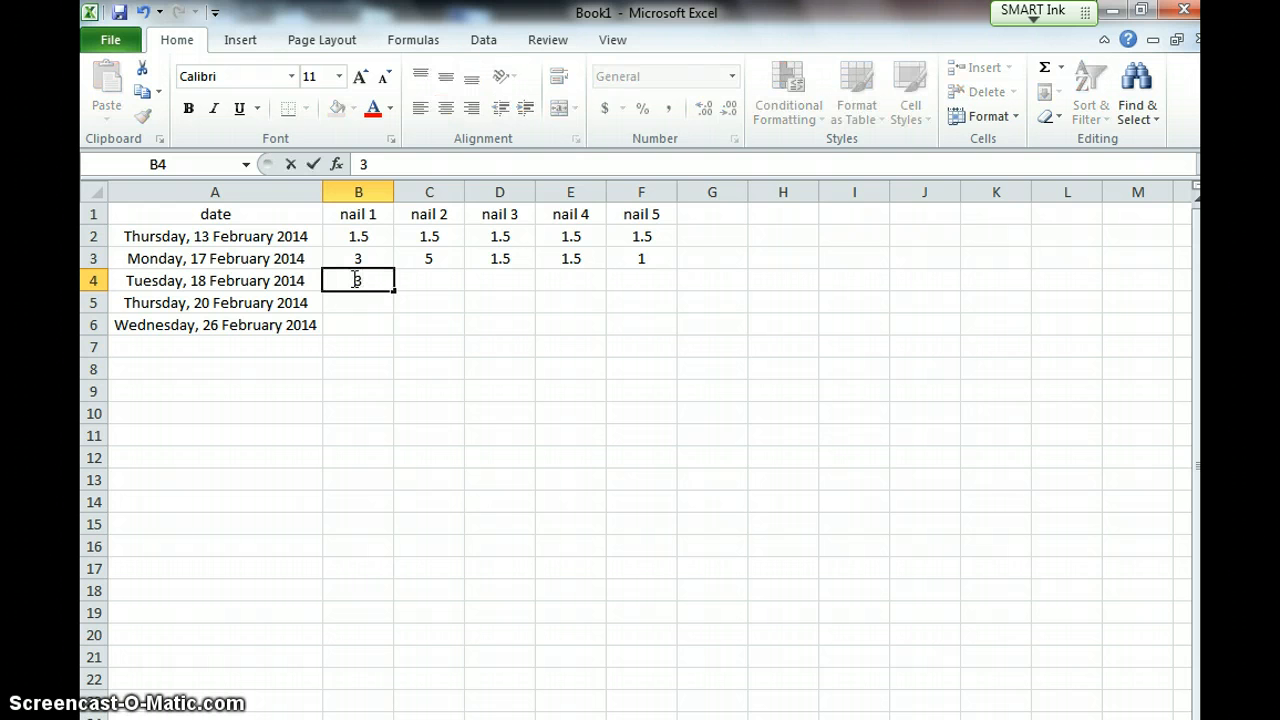
{"action": "type", "text": ".0"}
{"action": "key", "text": "Tab"}
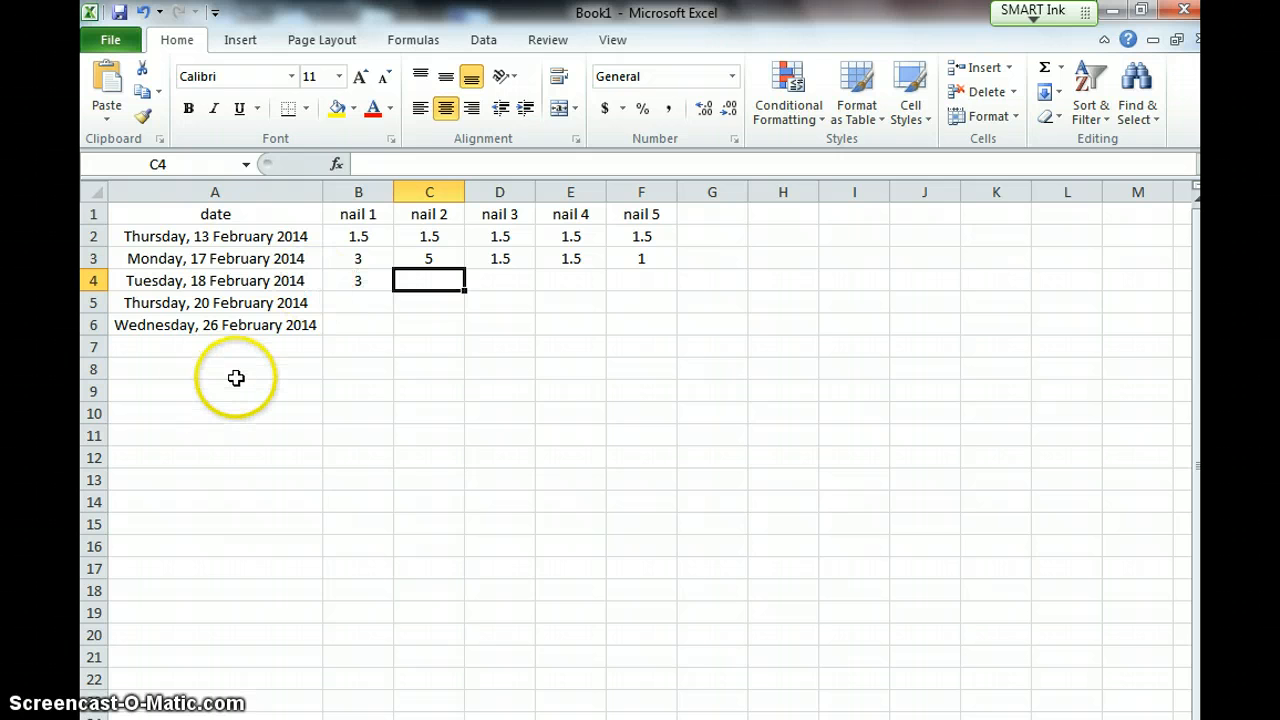
{"action": "type", "text": "4.9"}
{"action": "key", "text": "Tab"}
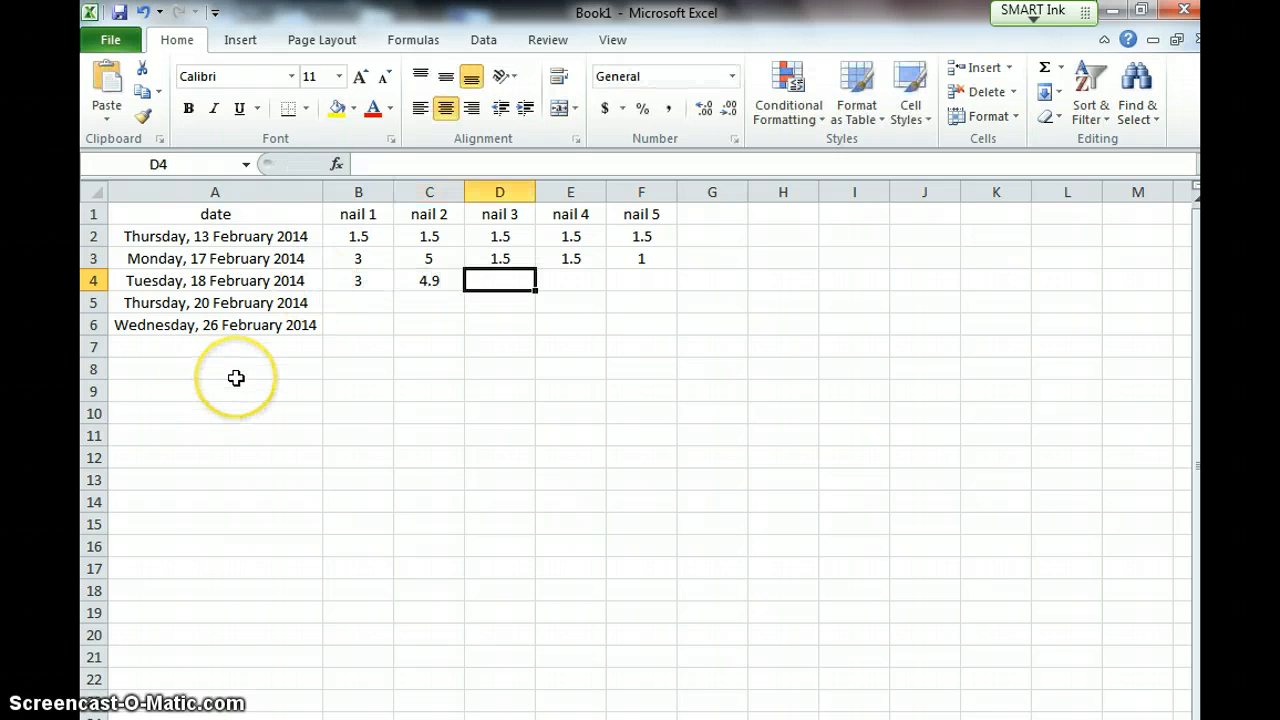
{"action": "type", "text": "1.3"}
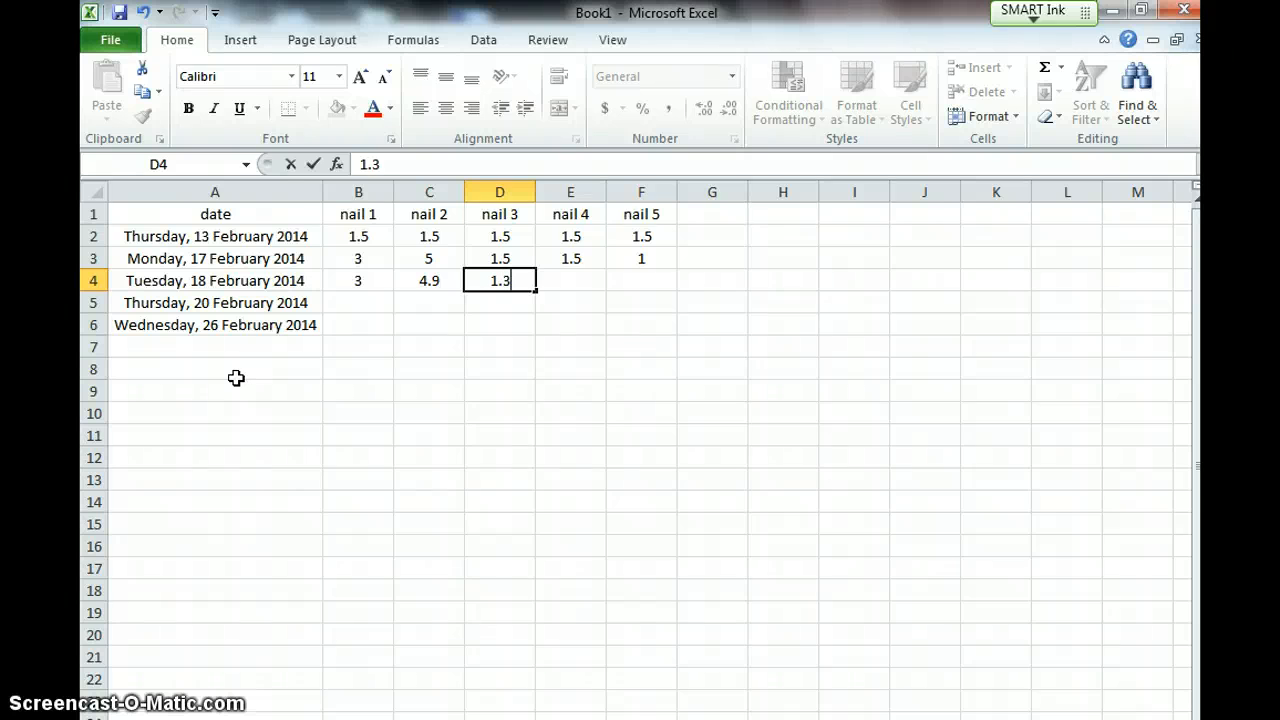
{"action": "key", "text": "Tab"}
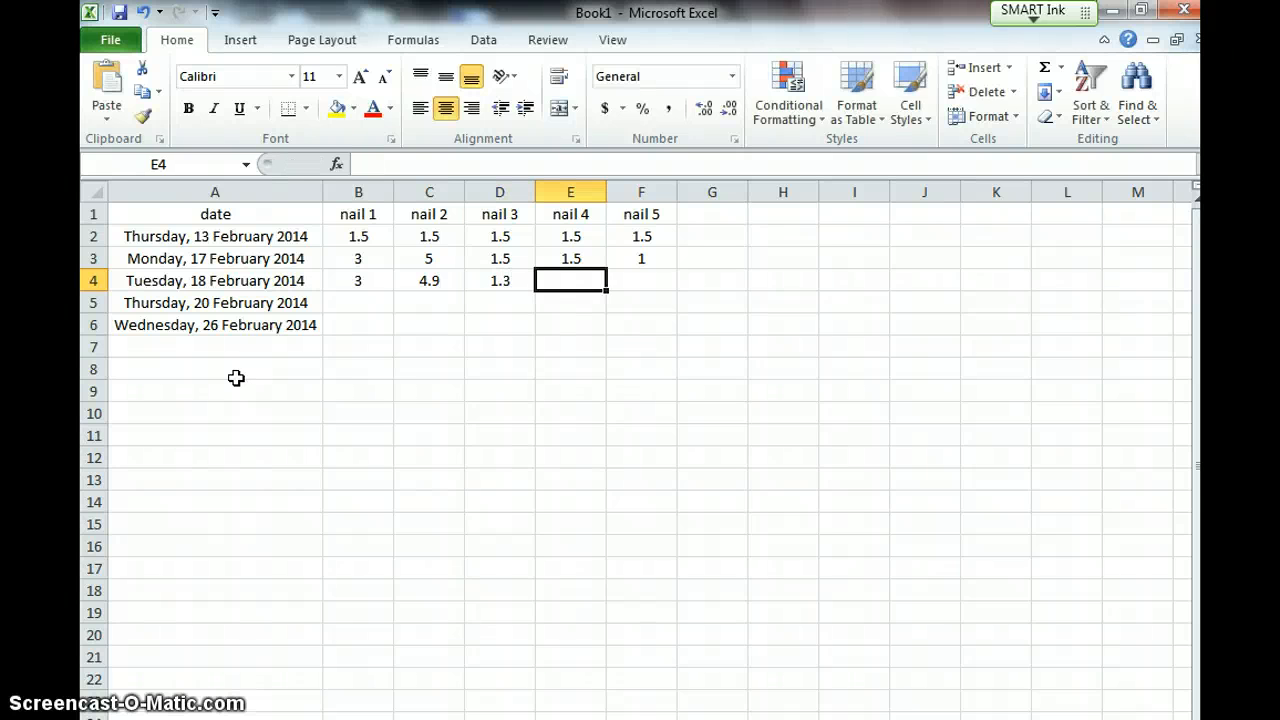
{"action": "type", "text": "1"}
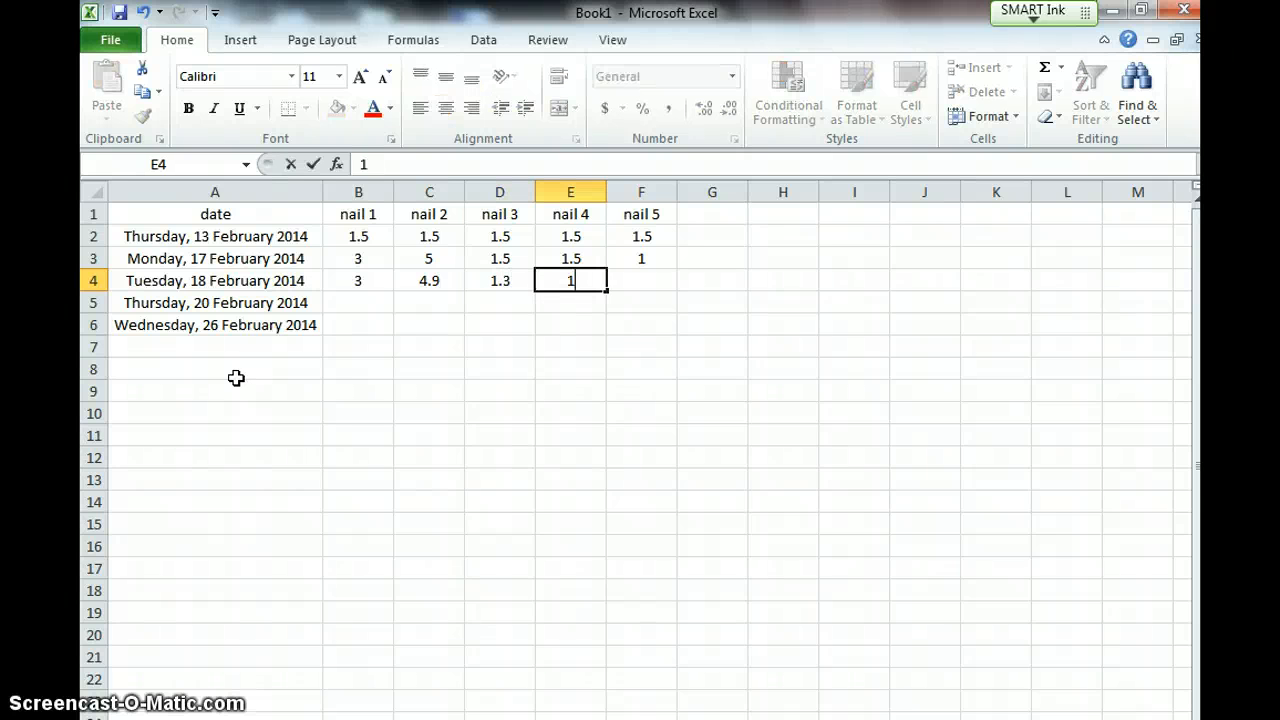
{"action": "type", "text": ".4"}
{"action": "key", "text": "Tab"}
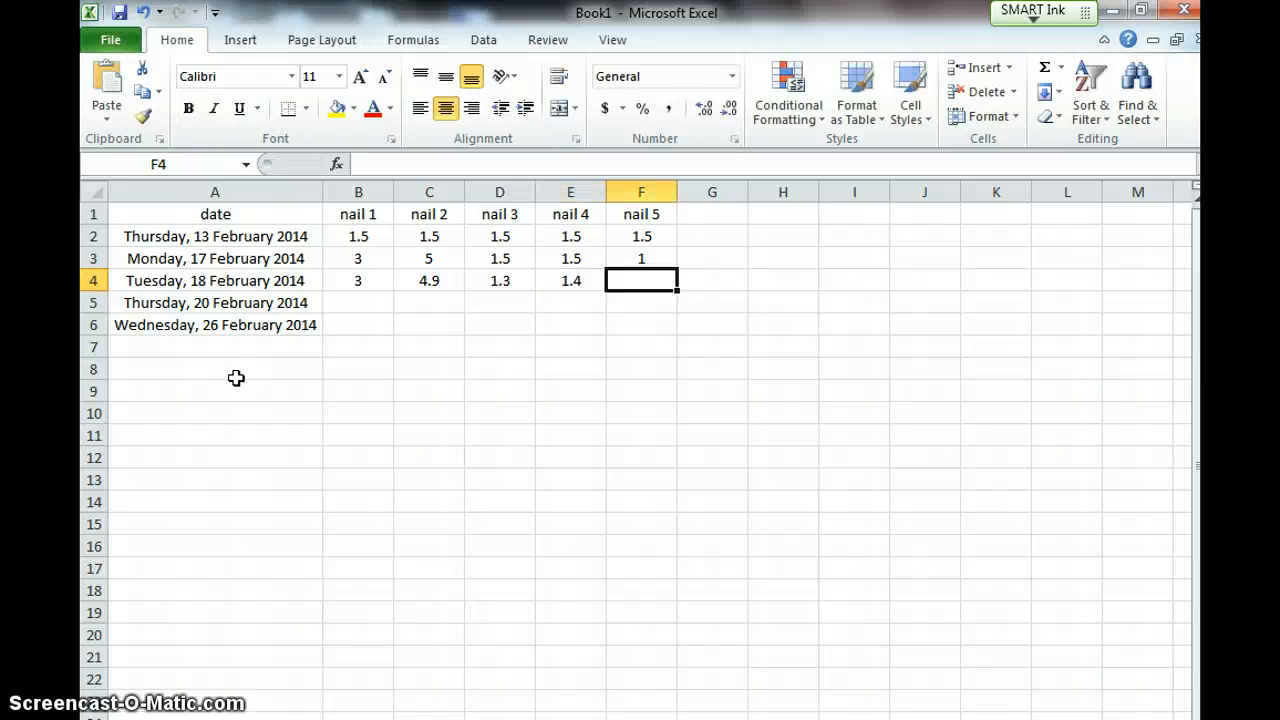
{"action": "type", "text": "1.0"}
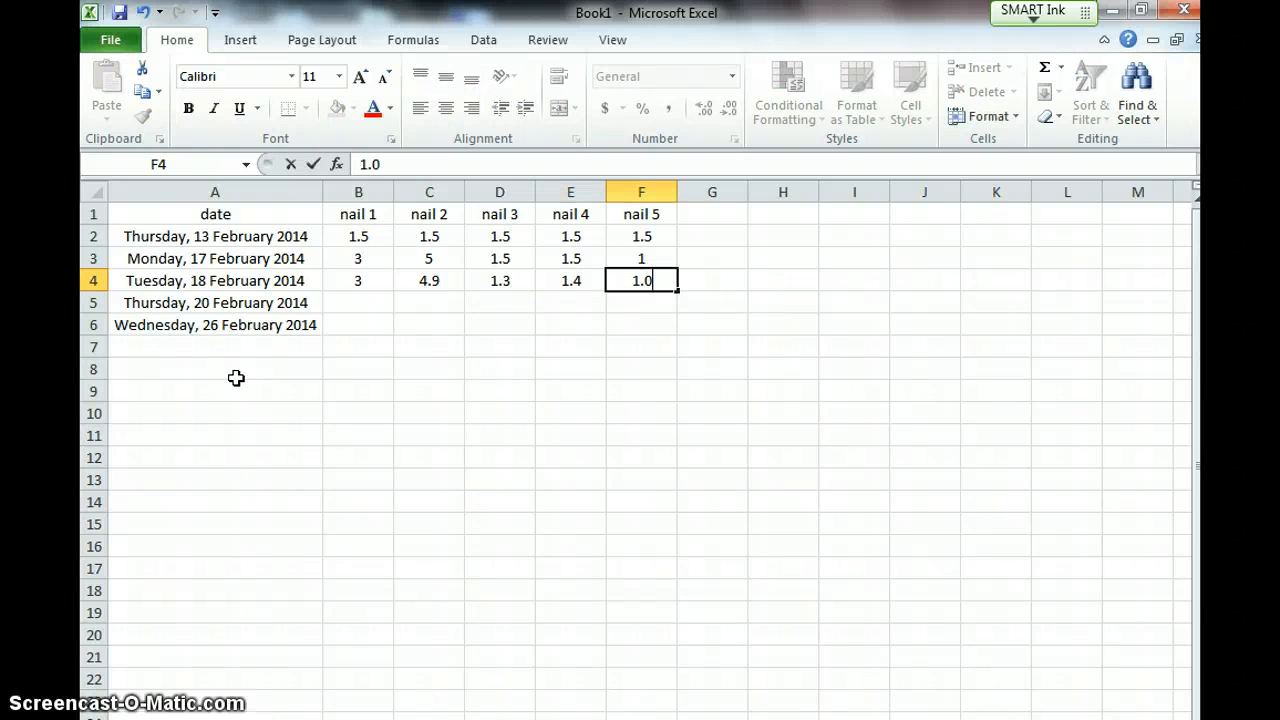
Enter 3.7, 4.8, 1.6, 1.5 and 1.5 for nails 1 to 5 in the 20 February 2014 row, cells B5 to F5
{"action": "left_click", "coordinate": [343, 300]}
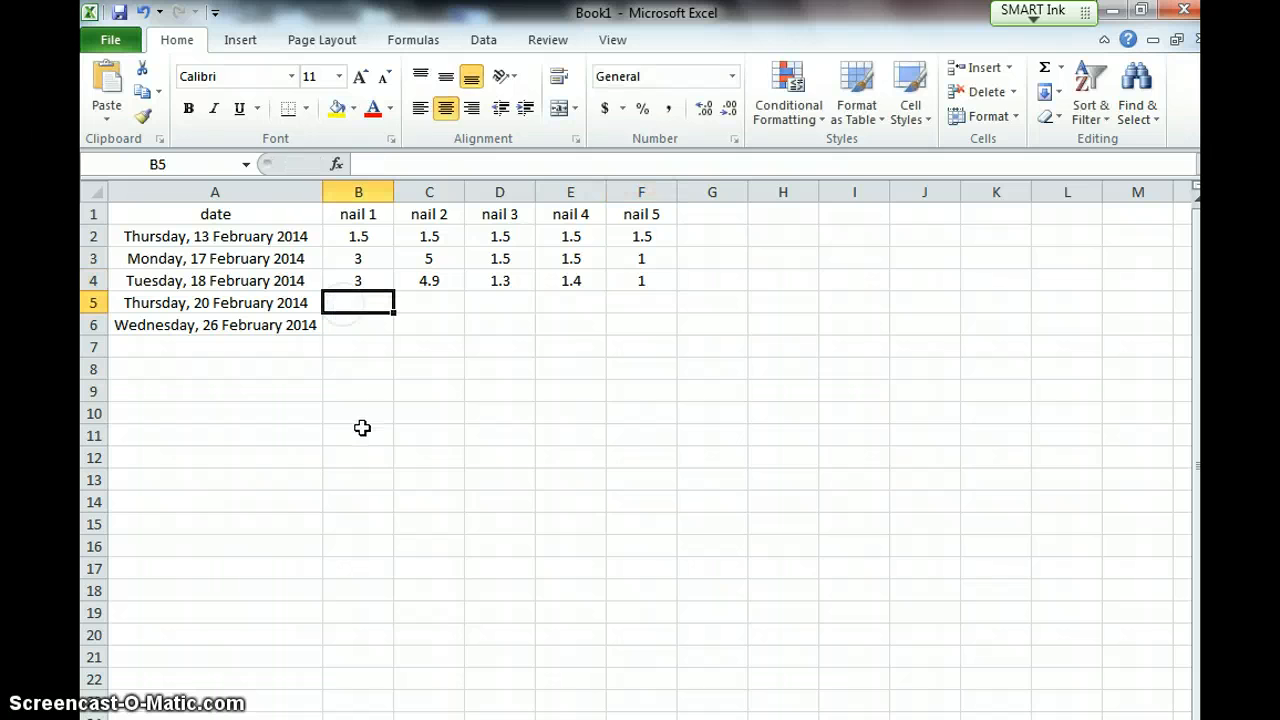
{"action": "type", "text": "3.7"}
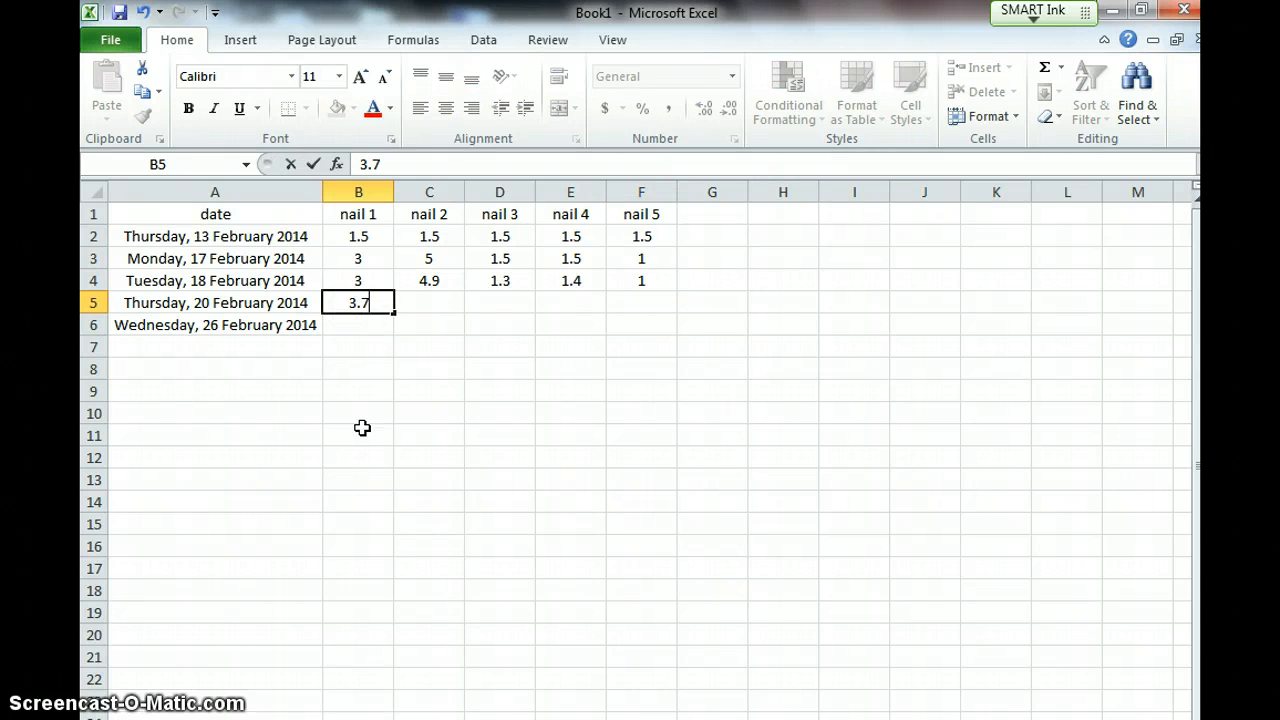
{"action": "key", "text": "Tab"}
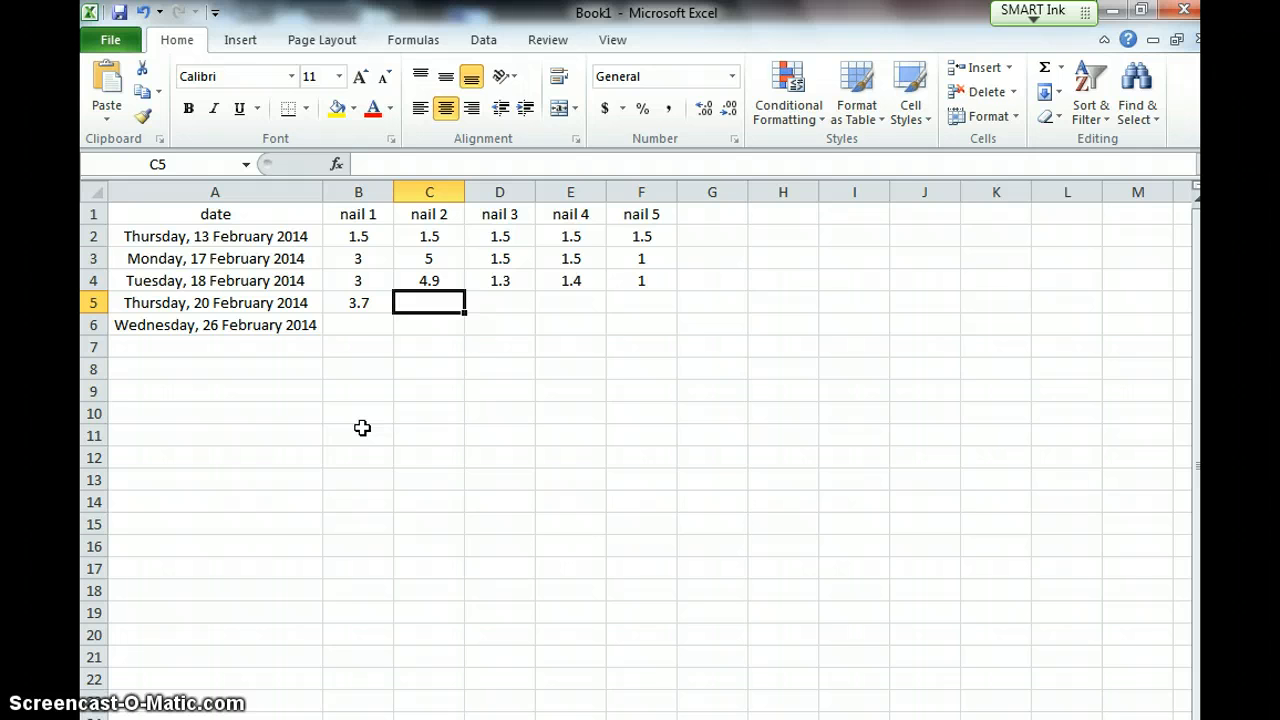
{"action": "type", "text": "4.8"}
{"action": "key", "text": "Tab"}
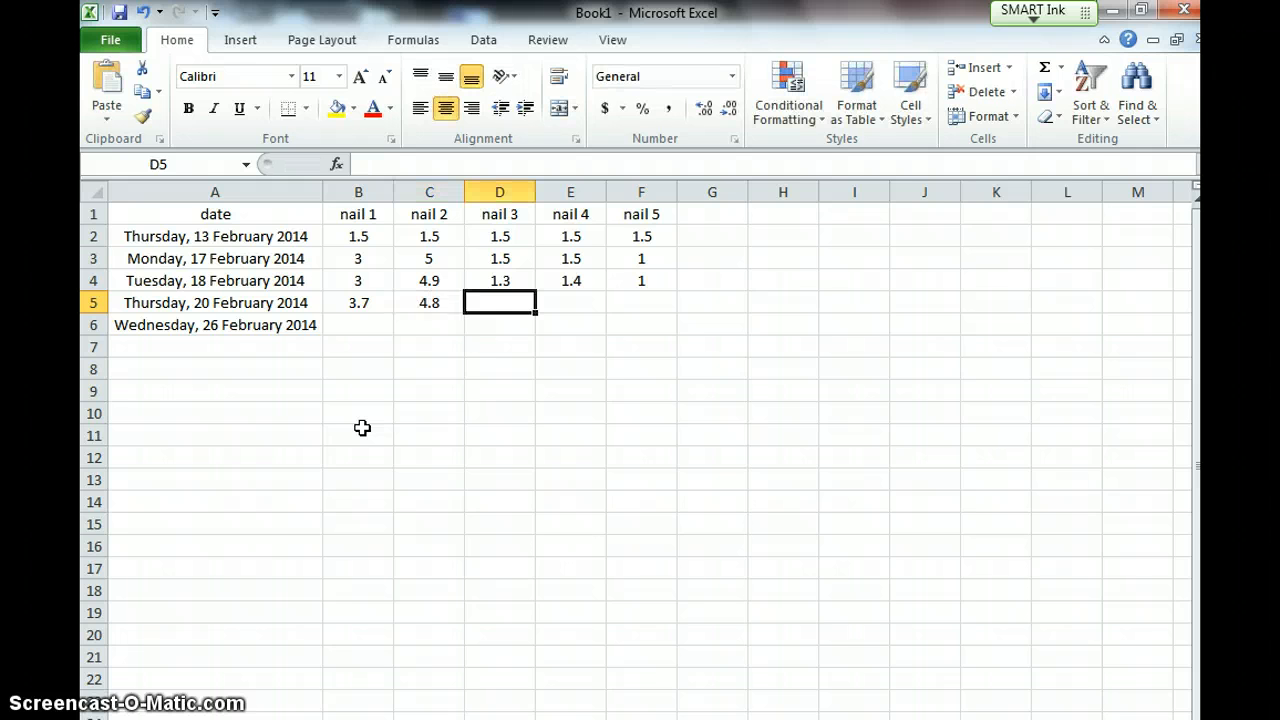
{"action": "type", "text": "1.6"}
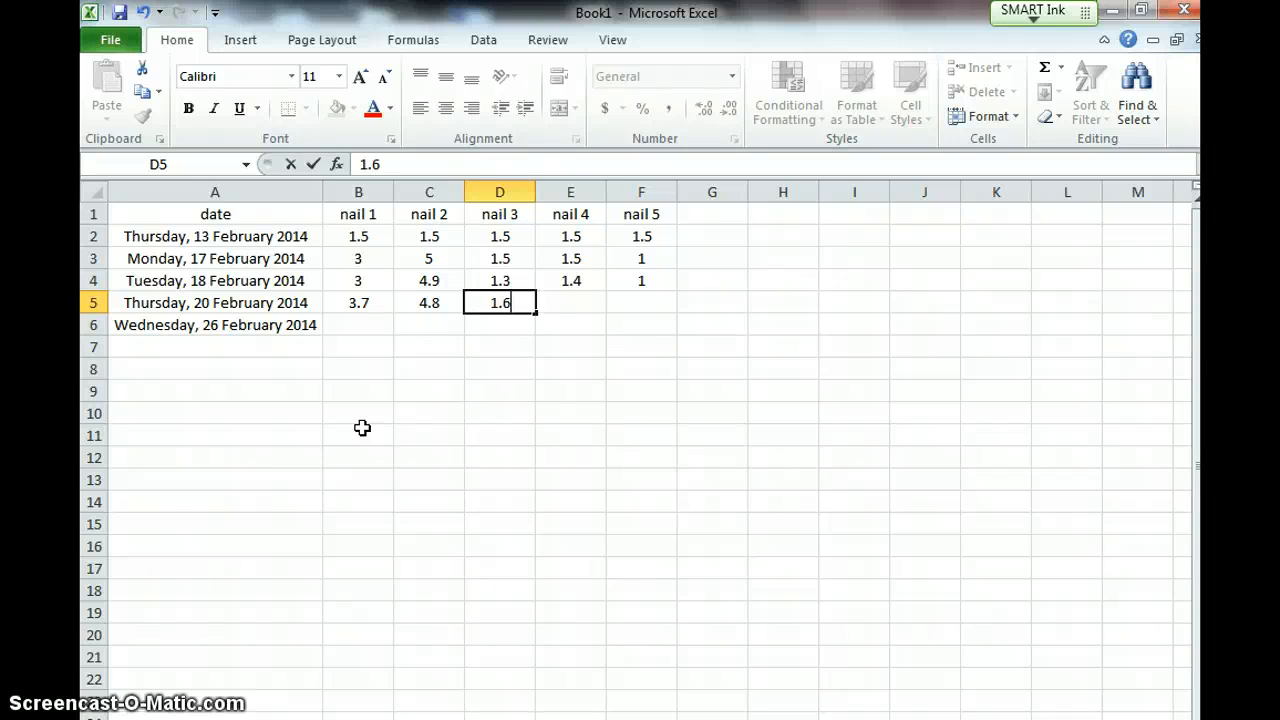
{"action": "key", "text": "Tab"}
{"action": "type", "text": "1.5"}
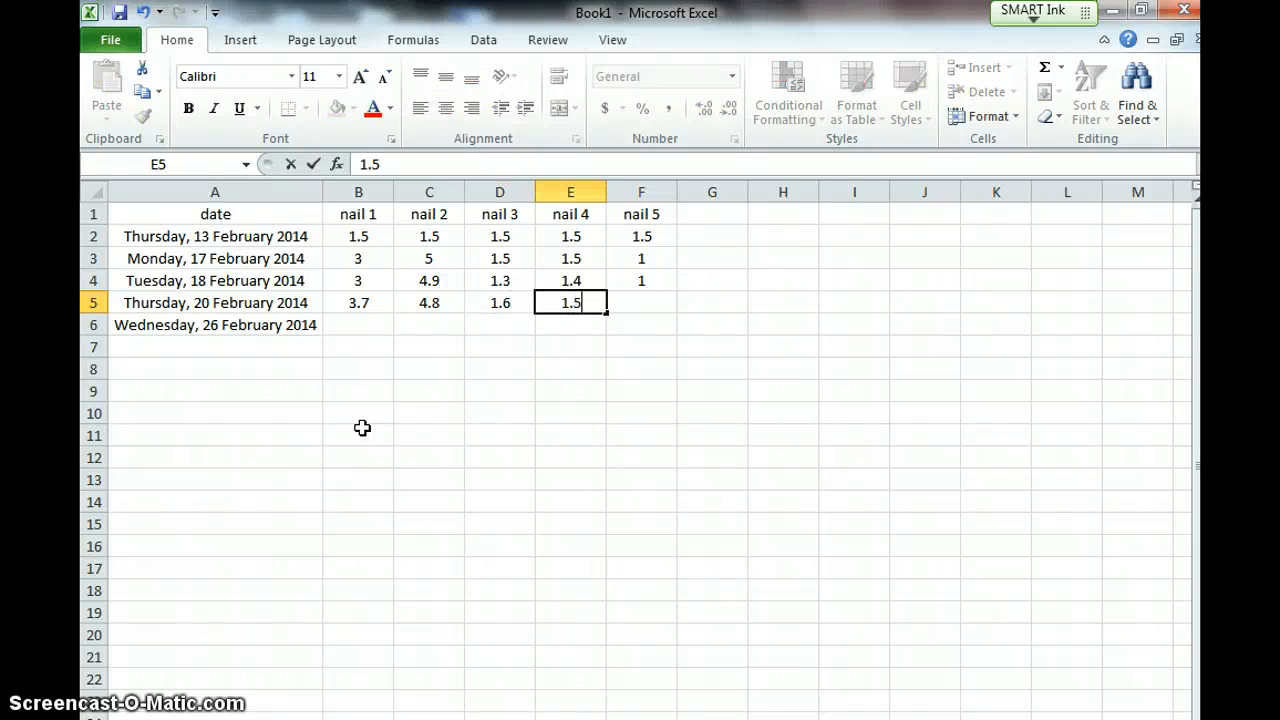
{"action": "key", "text": "Tab"}
{"action": "type", "text": "1.5"}
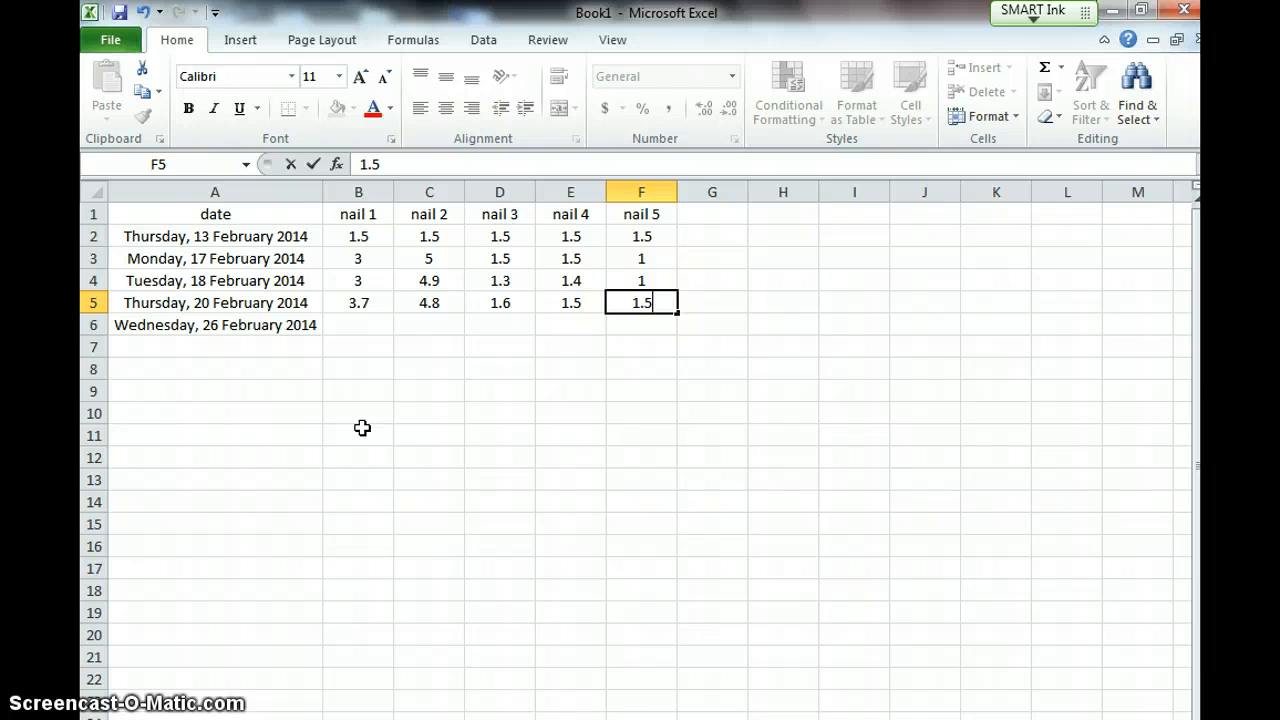
{"action": "left_click", "coordinate": [368, 329]}
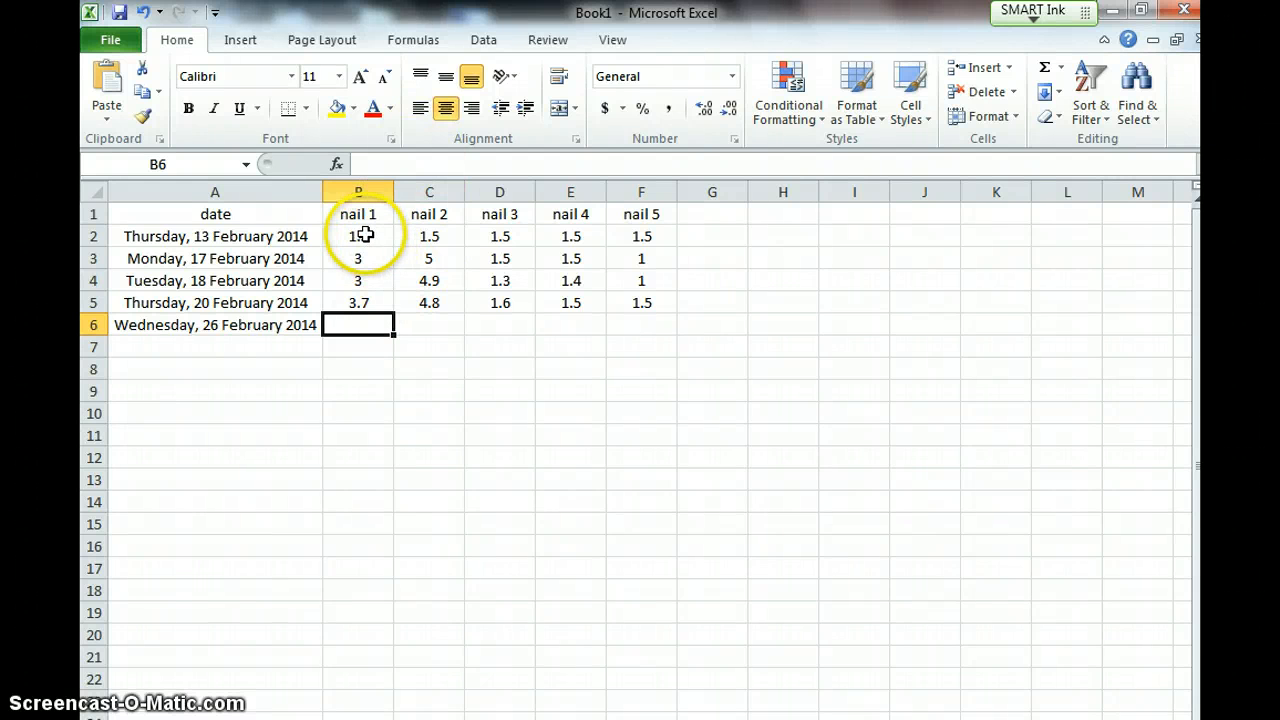
Format the measurement cells B2 to F6 as numbers with one decimal place
{"action": "left_click_drag", "start_coordinate": [365, 234], "coordinate": [620, 314]}
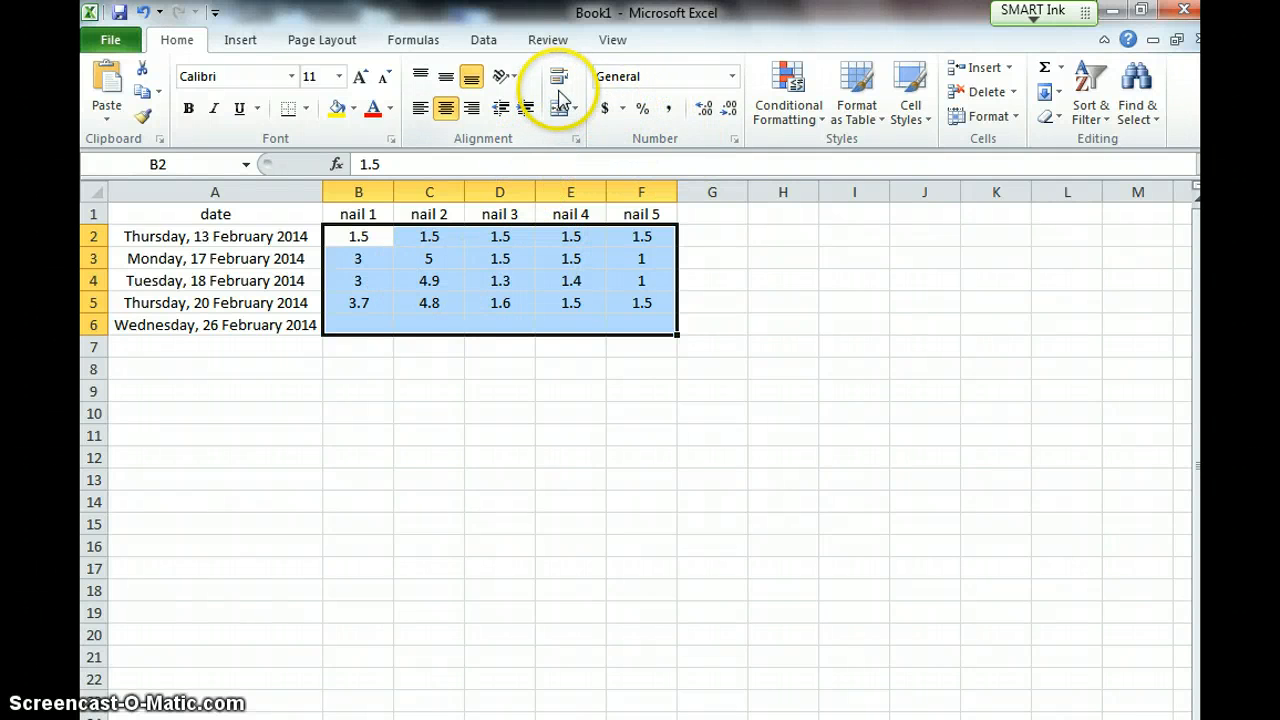
{"action": "left_click", "coordinate": [704, 112]}
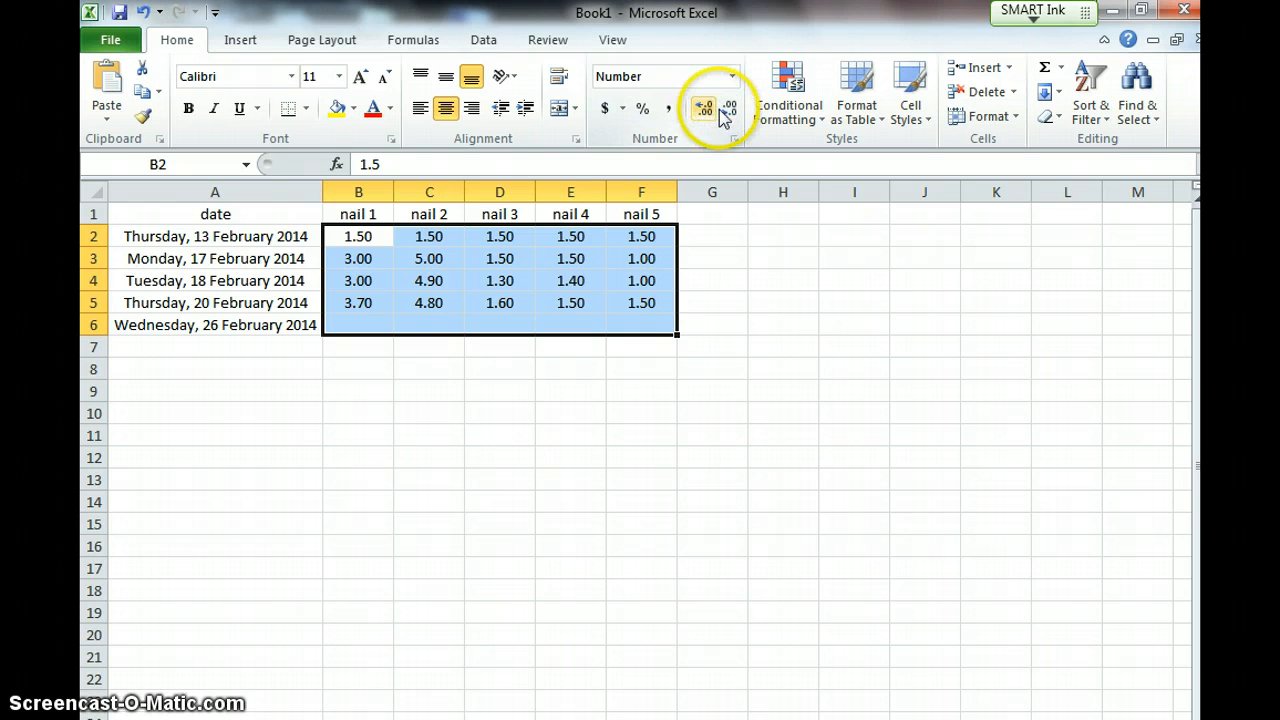
{"action": "left_click", "coordinate": [727, 110]}
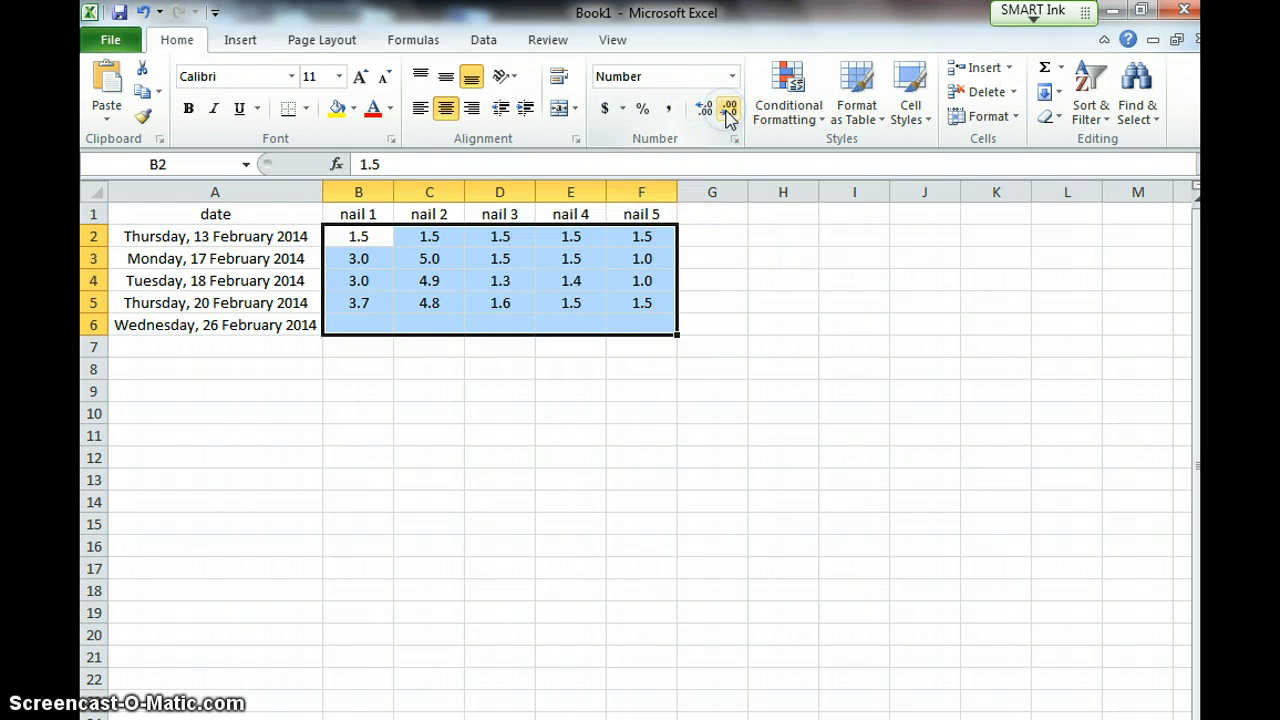
Try zero and four decimal places on cells B2 to F6, and return them to one decimal place
{"action": "left_click", "coordinate": [727, 110]}
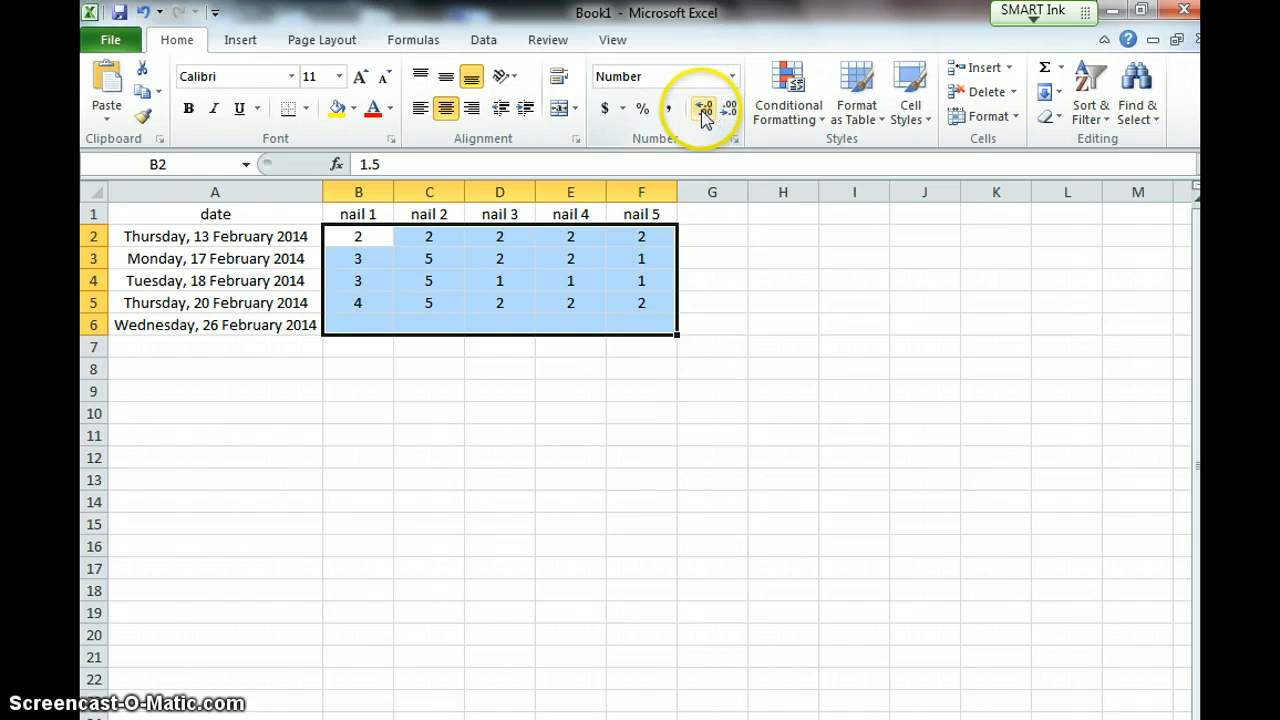
{"action": "left_click", "coordinate": [704, 112]}
{"action": "left_click", "coordinate": [704, 112]}
{"action": "left_click", "coordinate": [704, 112]}
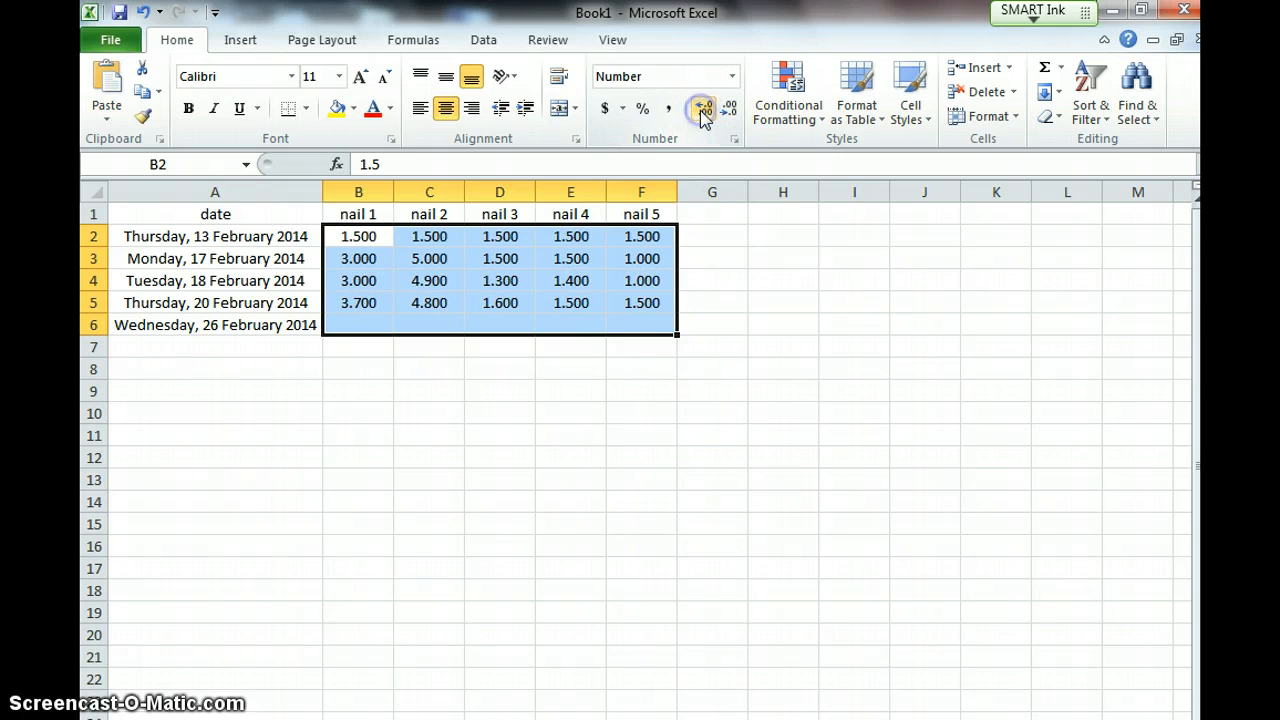
{"action": "left_click", "coordinate": [704, 112]}
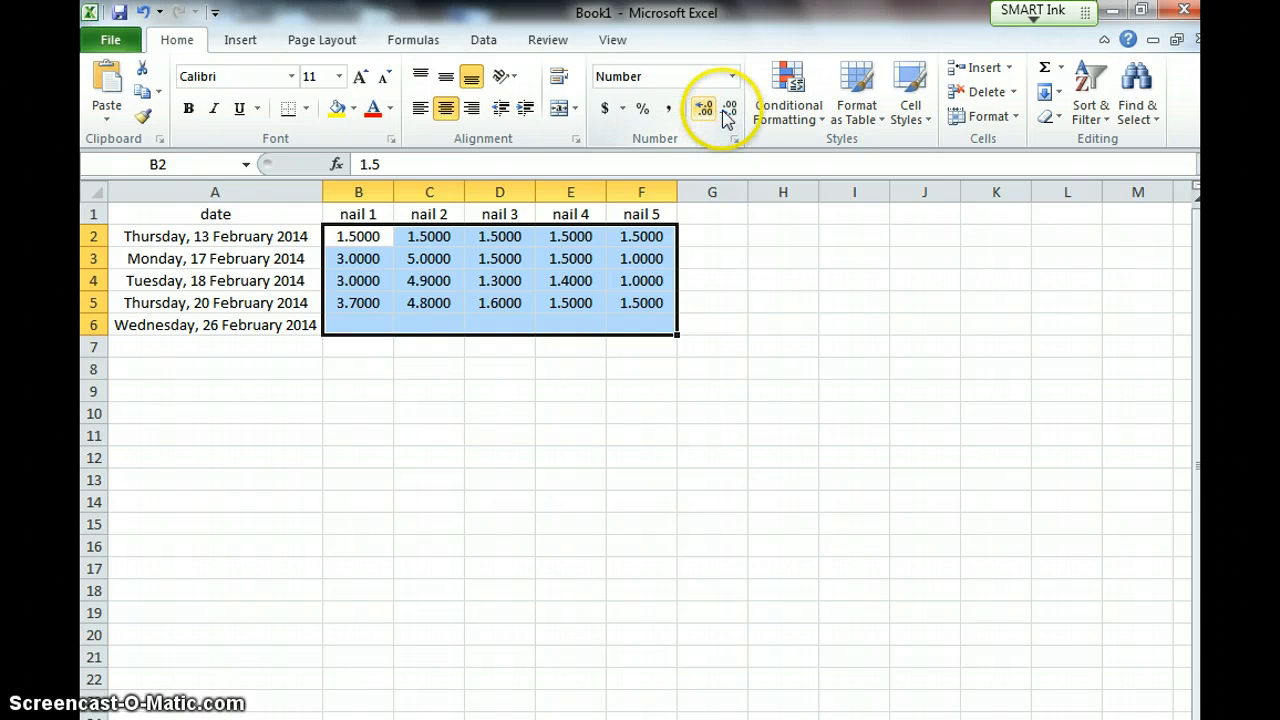
{"action": "left_click", "coordinate": [726, 110]}
{"action": "left_click", "coordinate": [726, 110]}
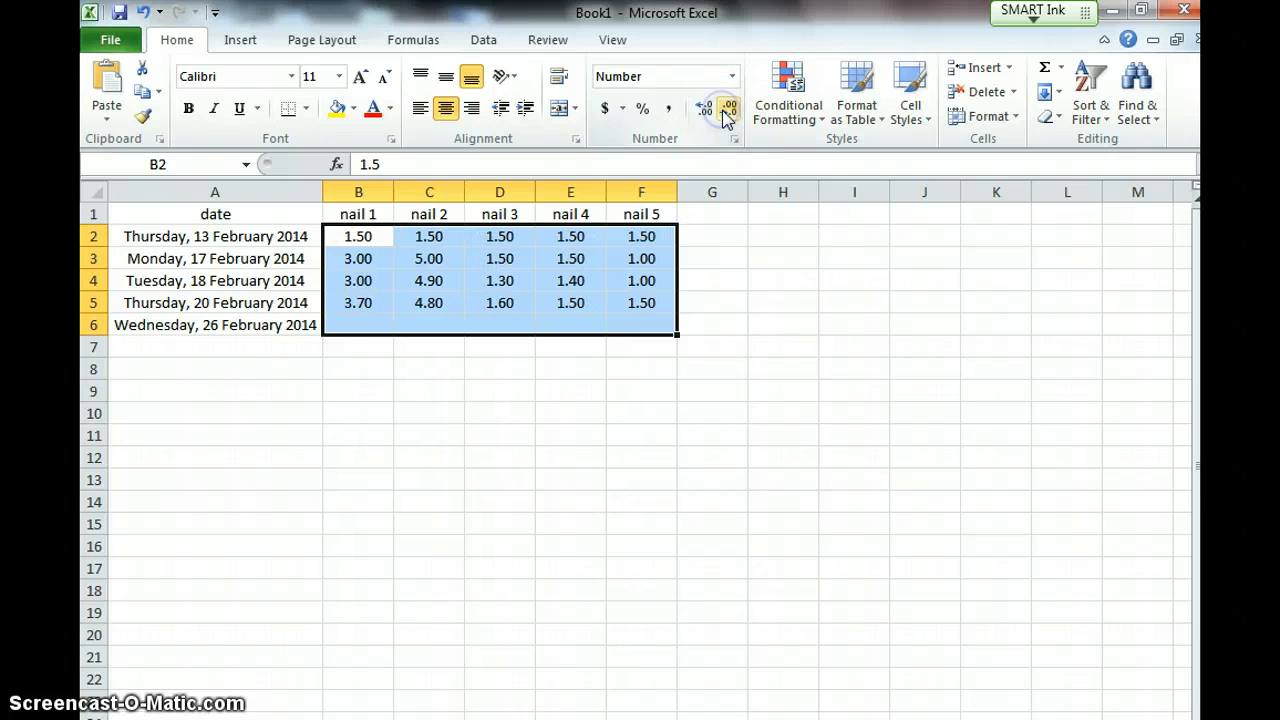
{"action": "left_click", "coordinate": [726, 110]}
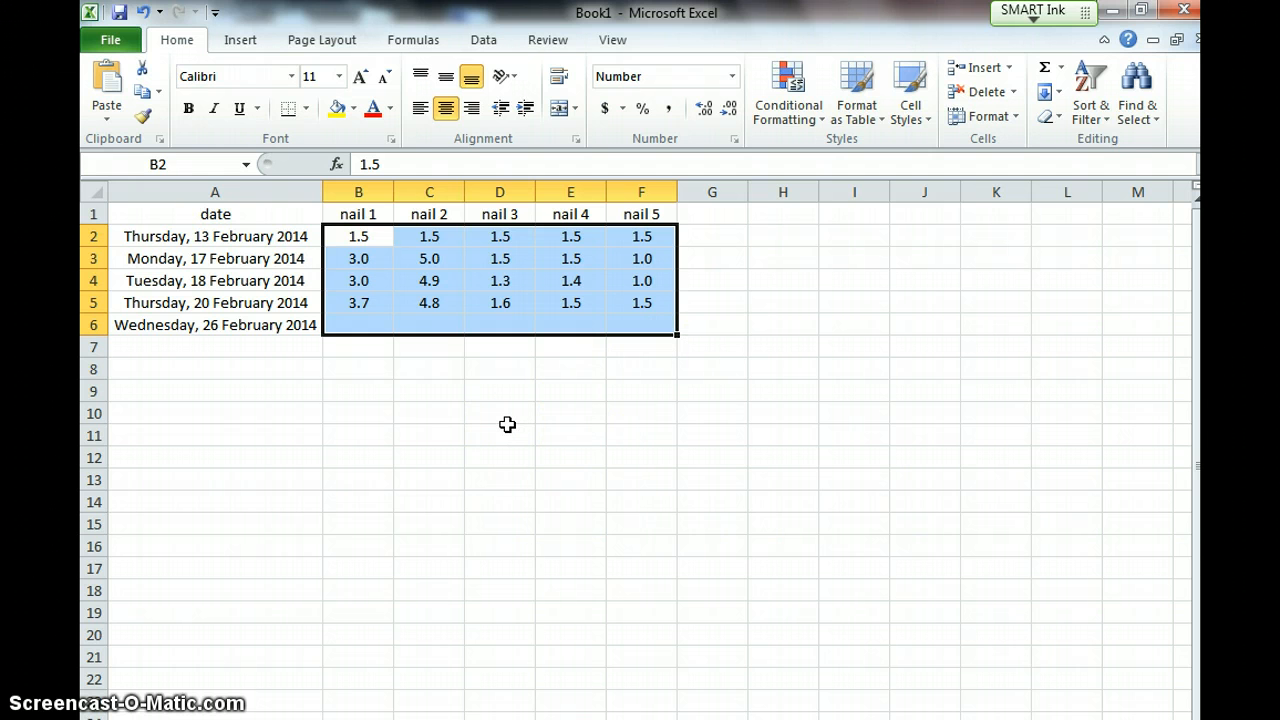
Insert a plain 2-D line chart with the empty cell G1 selected
{"action": "left_click", "coordinate": [715, 215]}
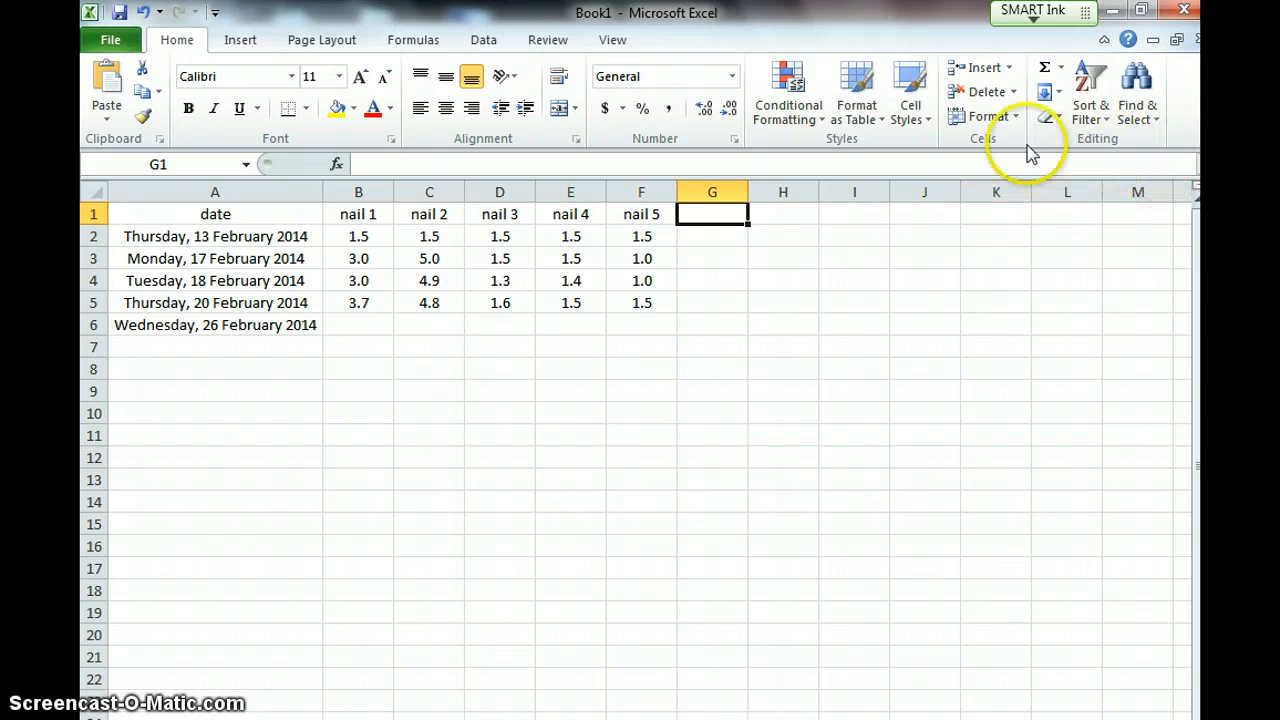
{"action": "left_click", "coordinate": [240, 46]}
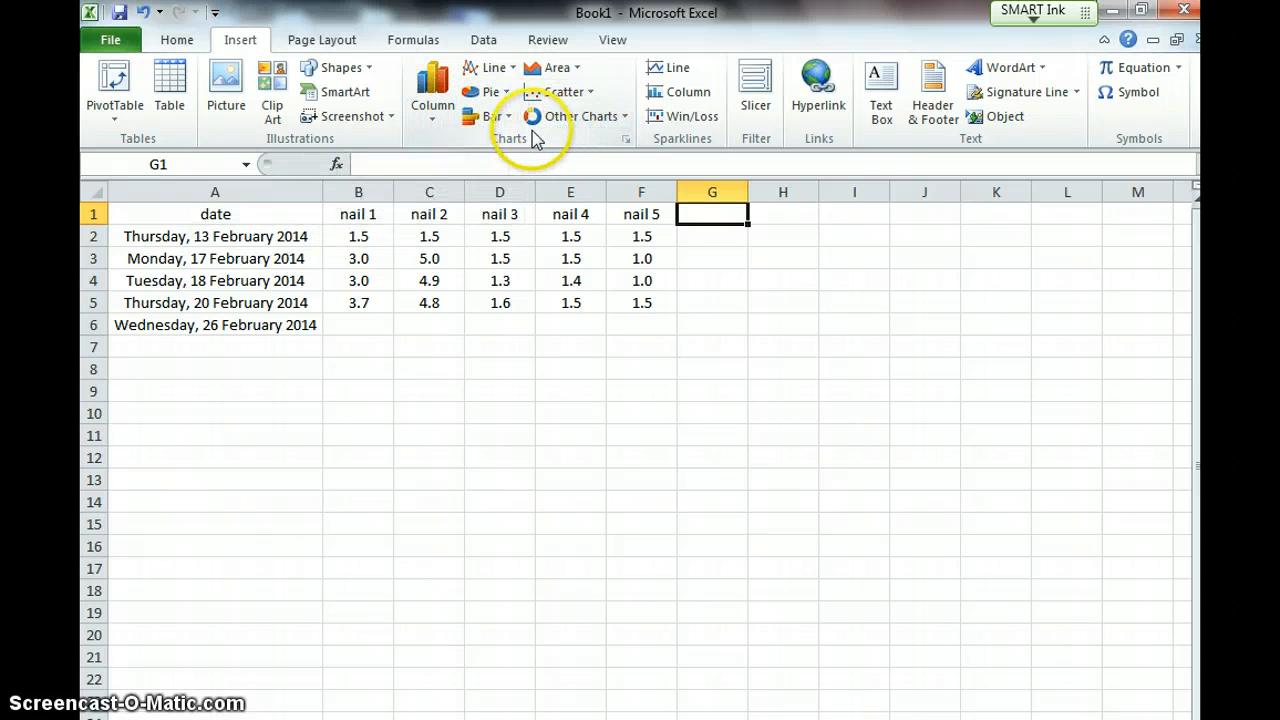
{"action": "left_click", "coordinate": [512, 76]}
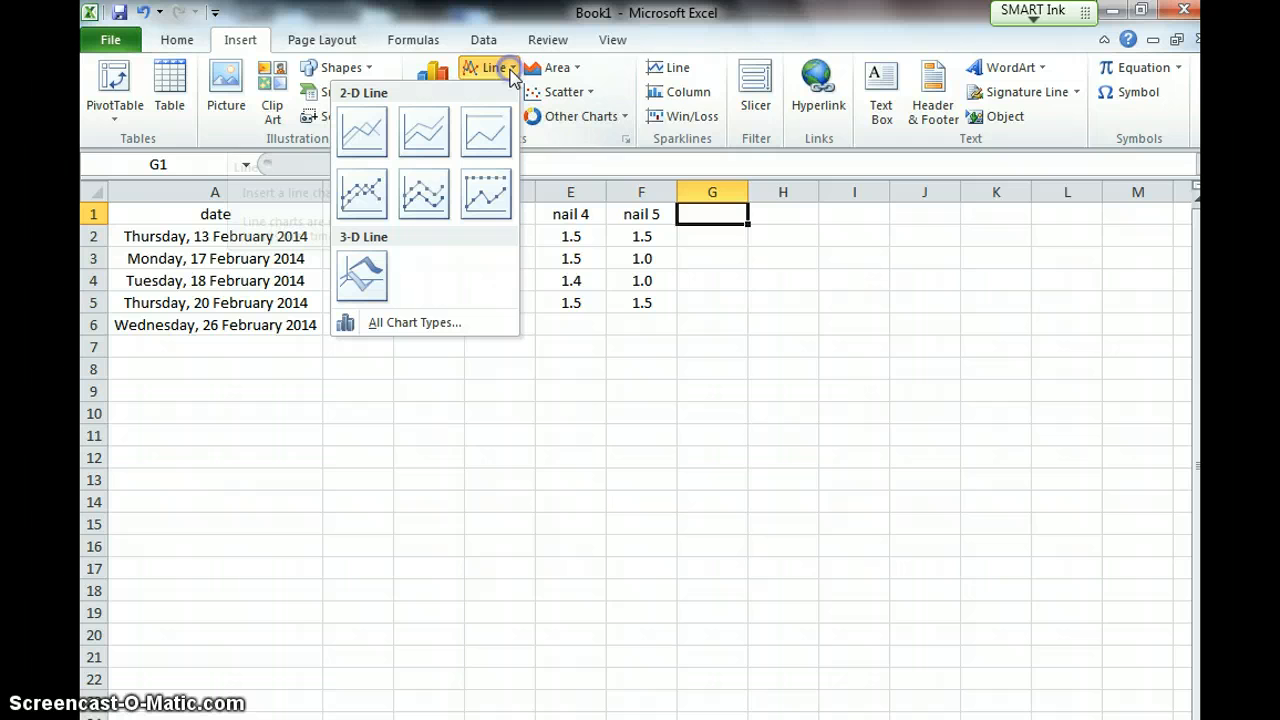
{"action": "left_click", "coordinate": [372, 133]}
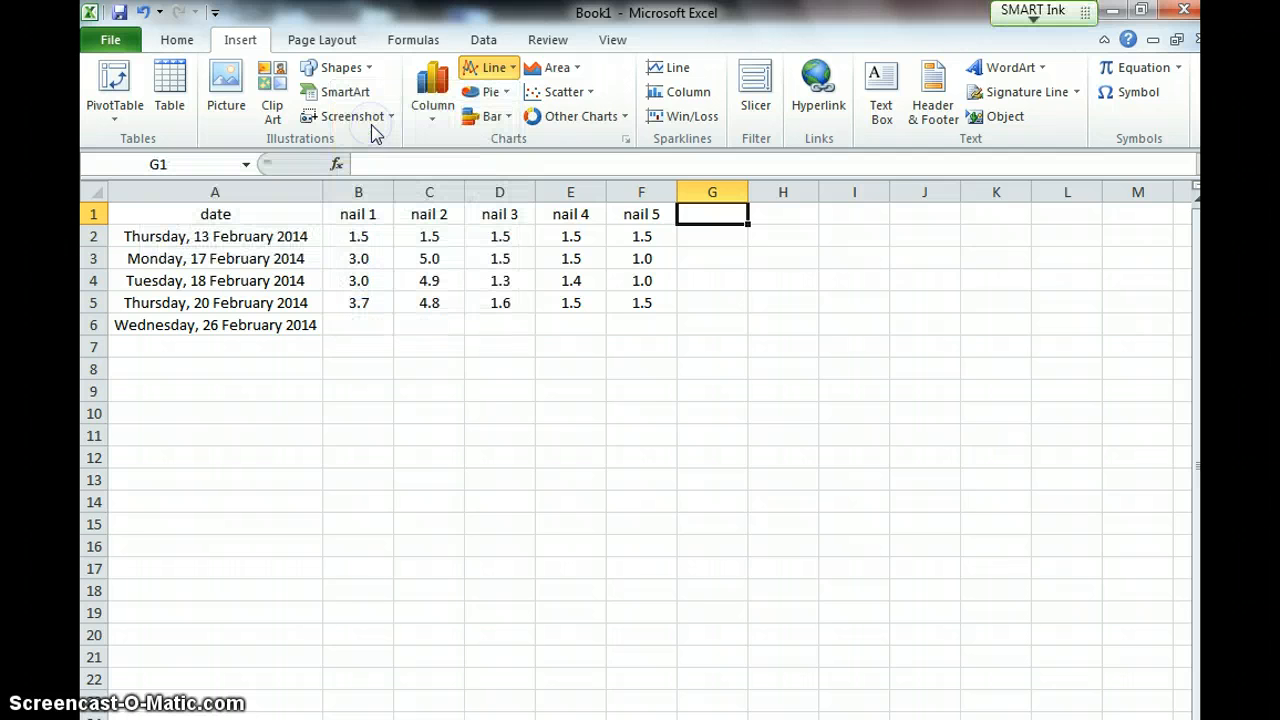